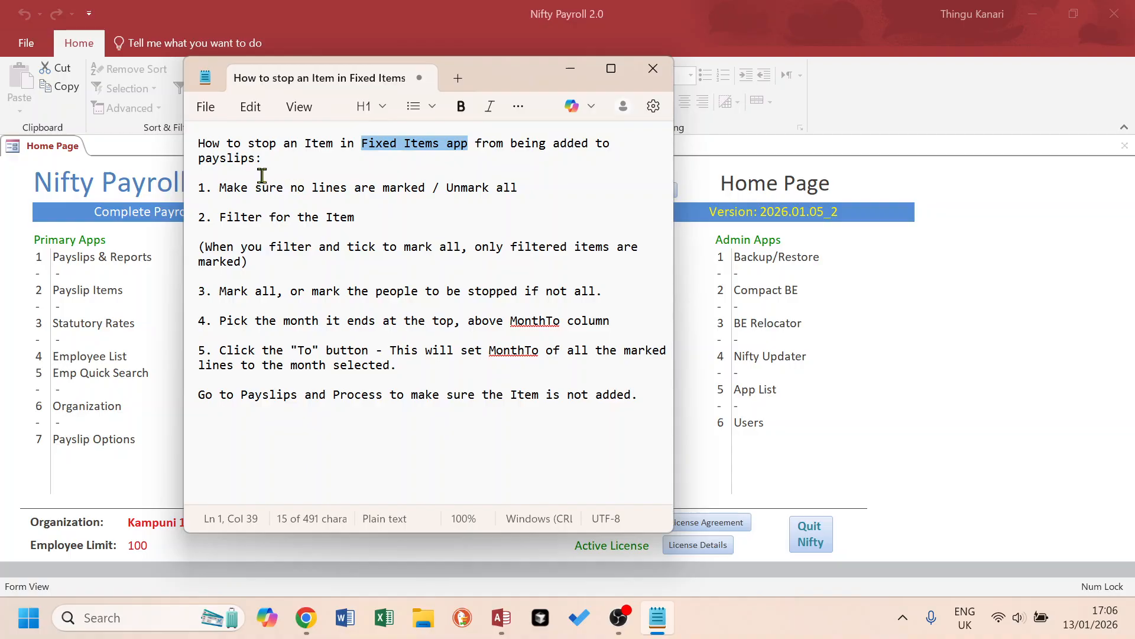
Switch to Nifty Payroll and open the F - Fixed (F) app from the Pay & Deduction Apps.
key(alt+Tab)
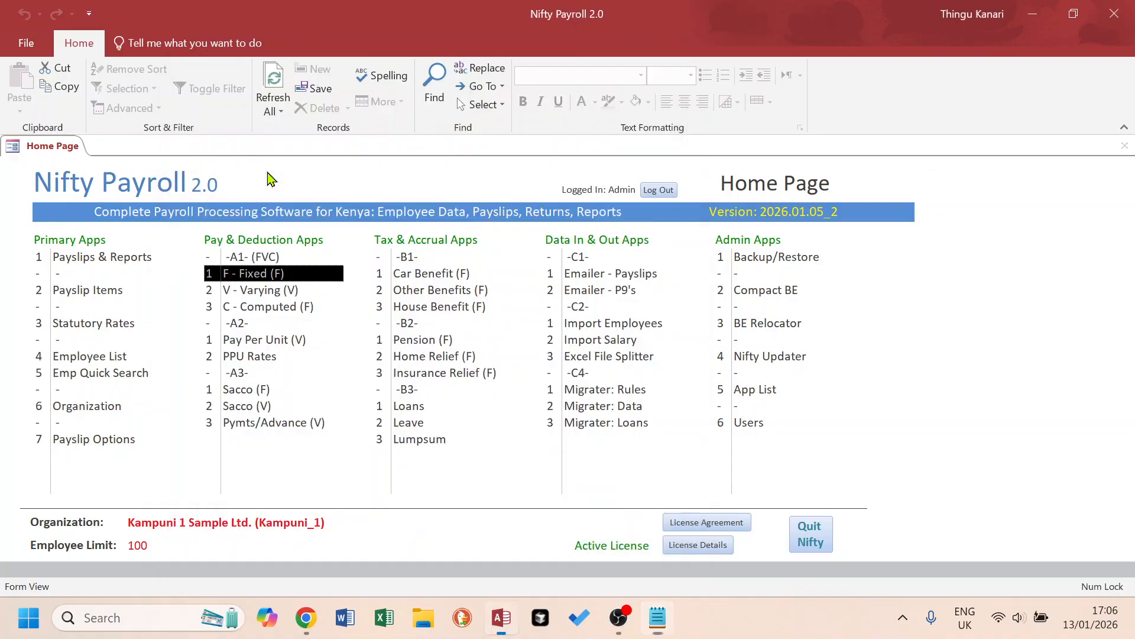
click(264, 276)
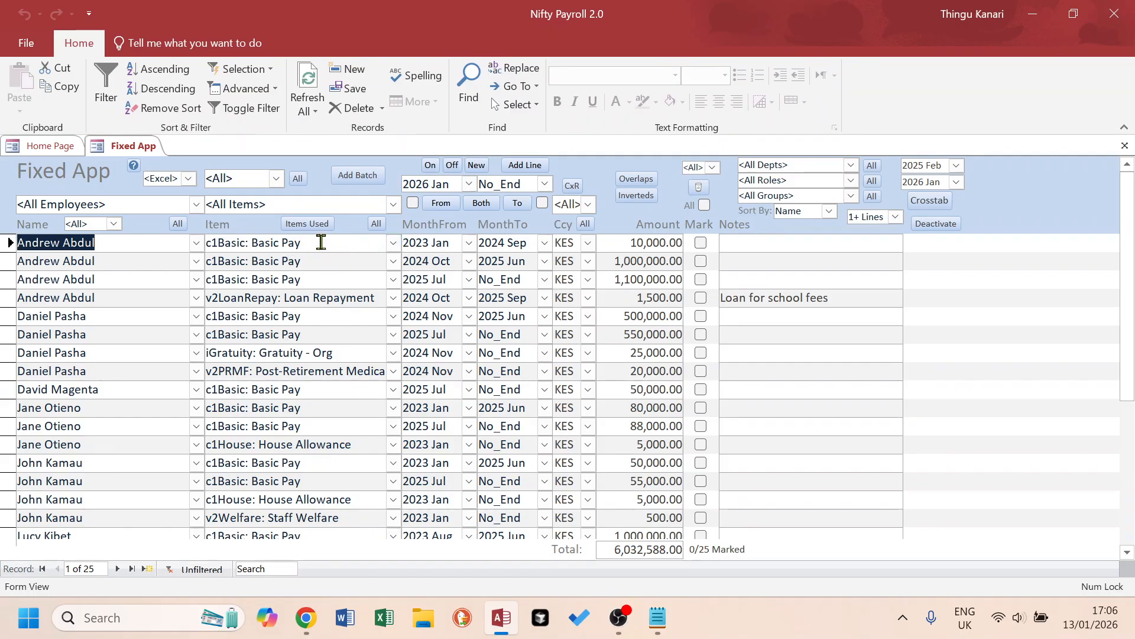
Examine the items in the Fixed App lines and the MonthFrom and MonthTo of the first House Allowance line.
click(313, 281)
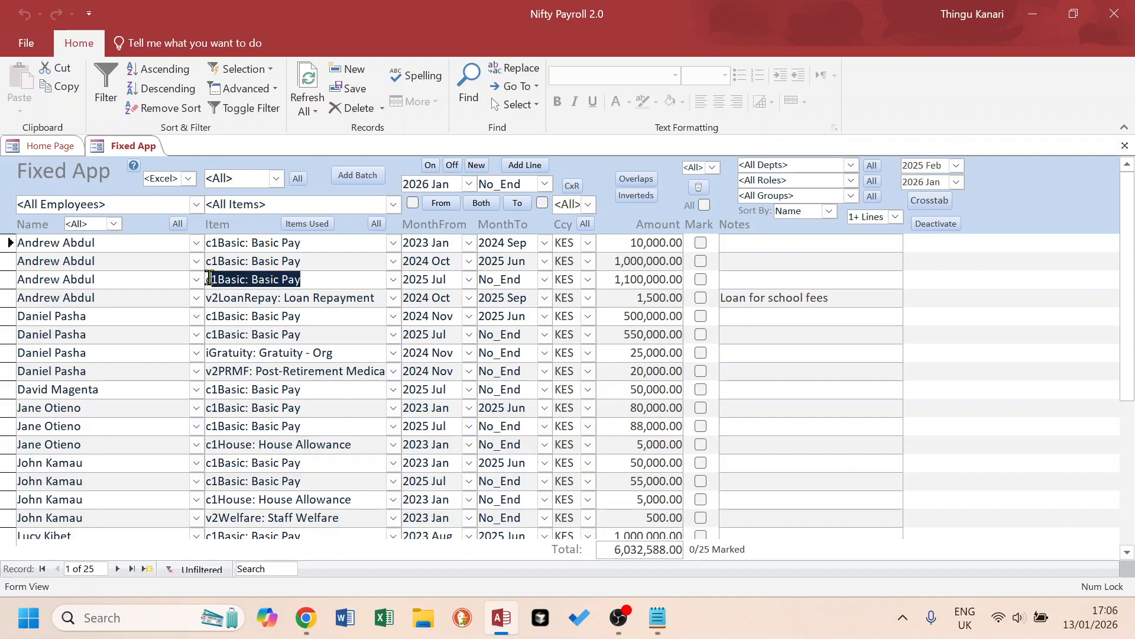
drag(369, 294, 183, 294)
drag(319, 316, 233, 316)
drag(359, 355, 171, 355)
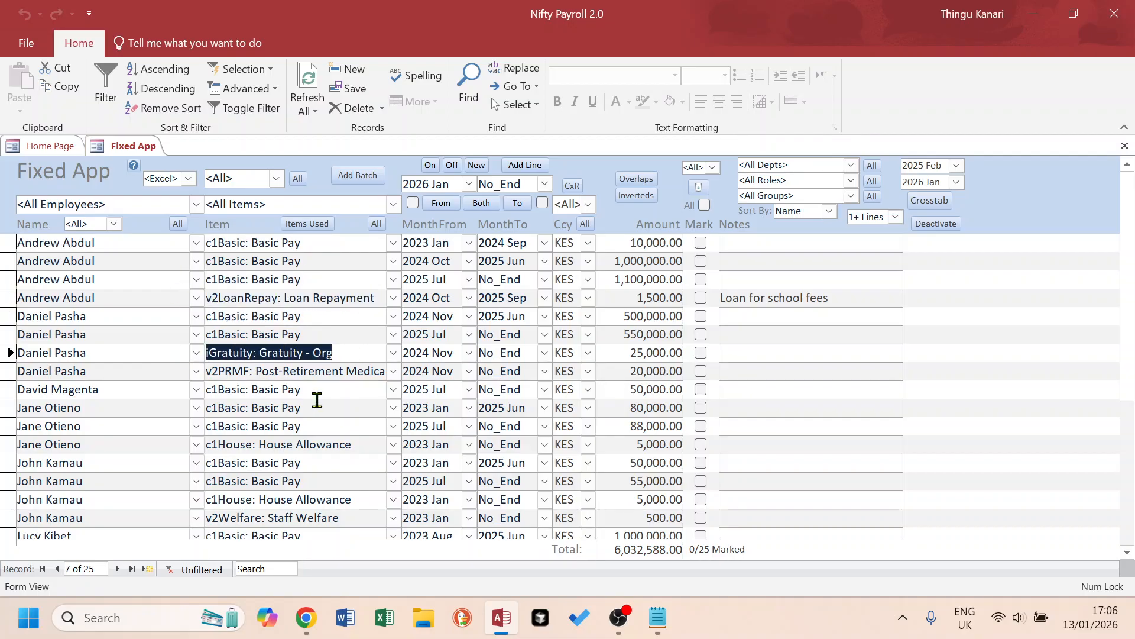
drag(256, 374, 390, 374)
click(341, 420)
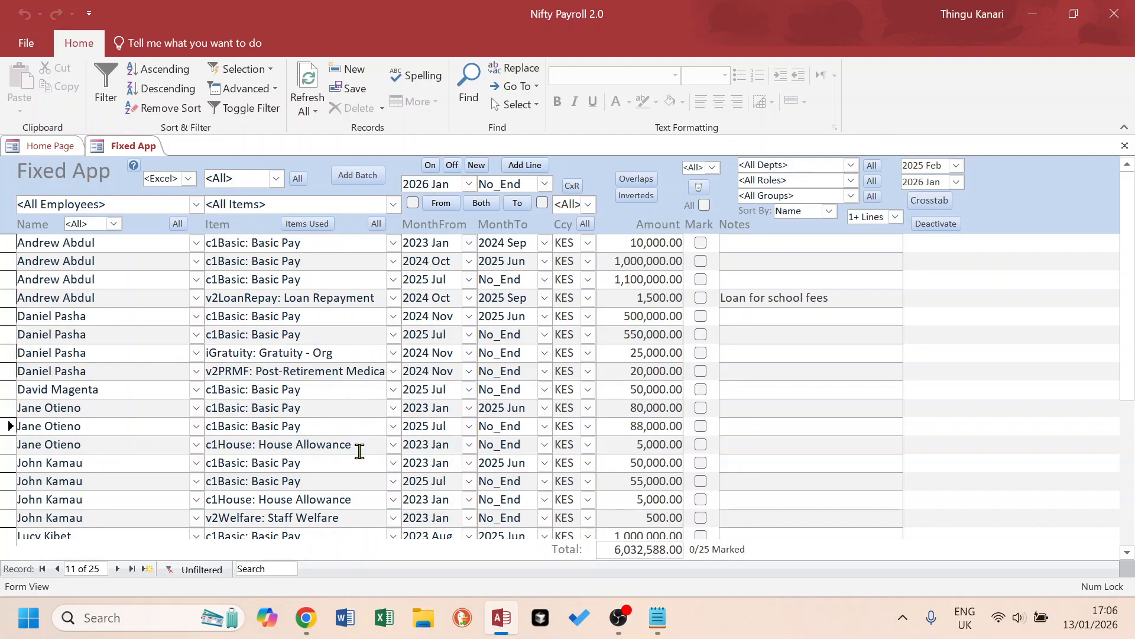
drag(357, 447, 192, 447)
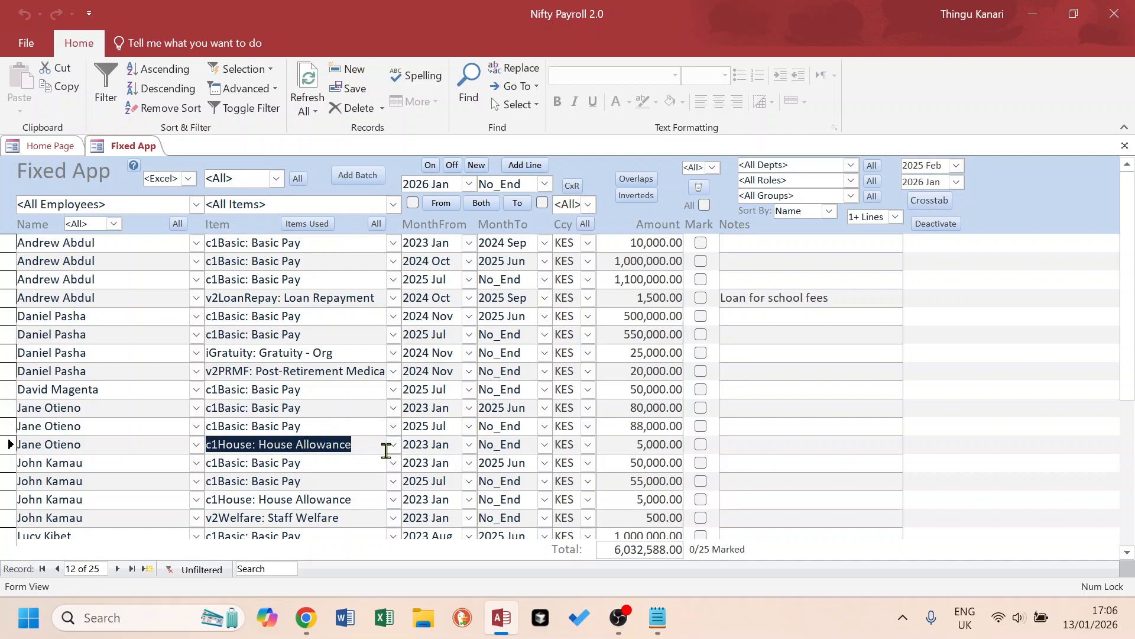
drag(448, 448, 380, 446)
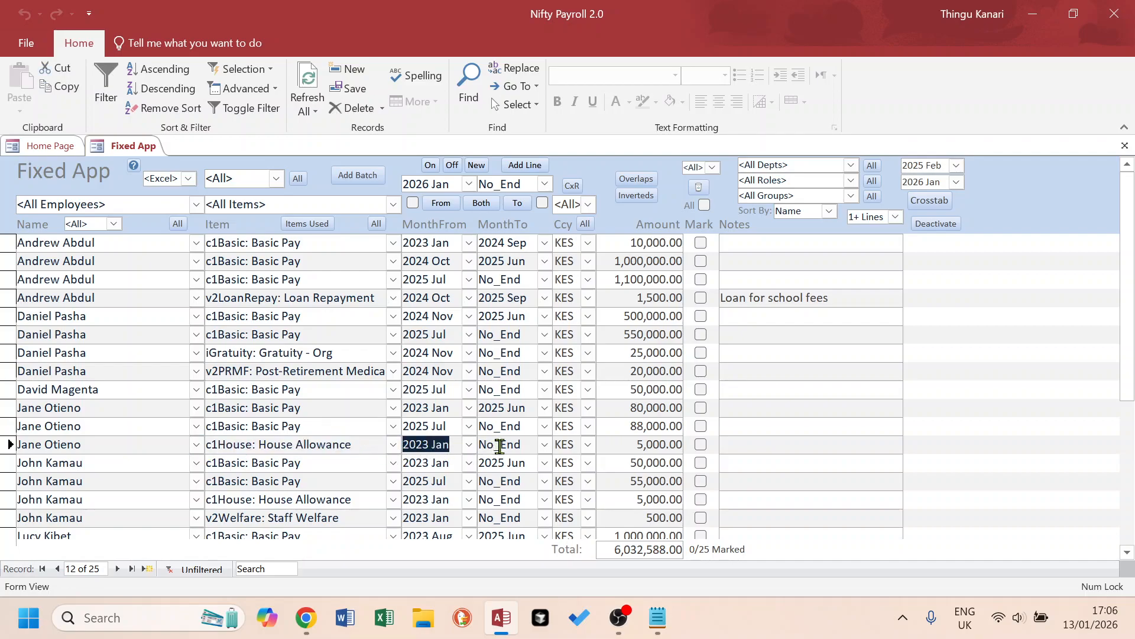
drag(528, 446, 475, 446)
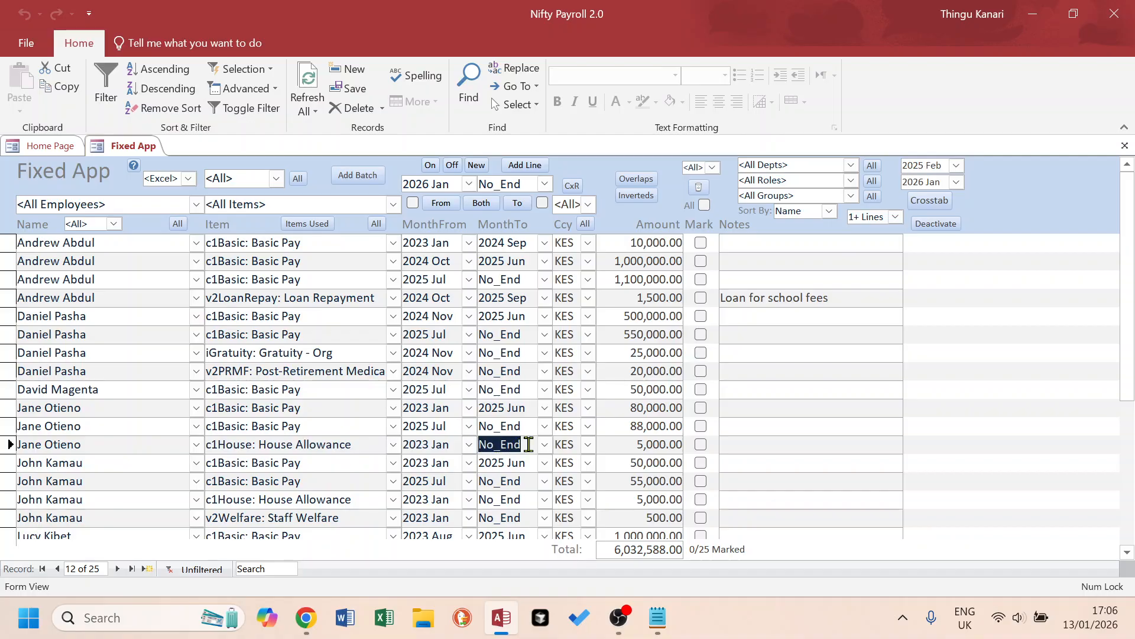
drag(381, 446, 145, 441)
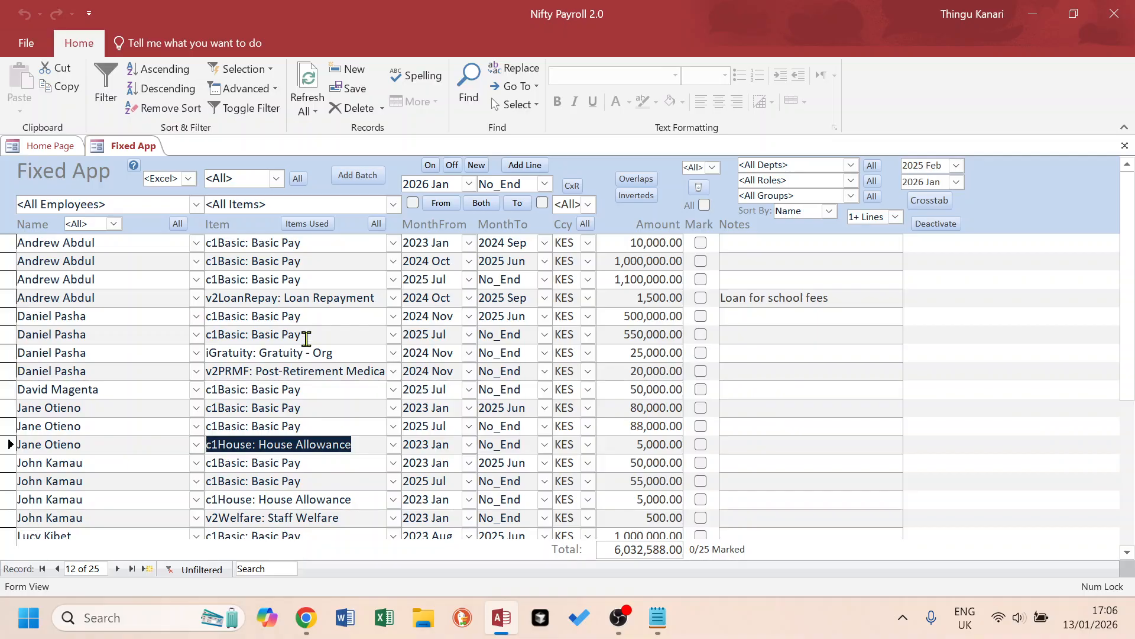
Read the first instruction in the Notepad notes and check the marked-lines count in the Fixed App.
key(alt+Tab)
click(336, 199)
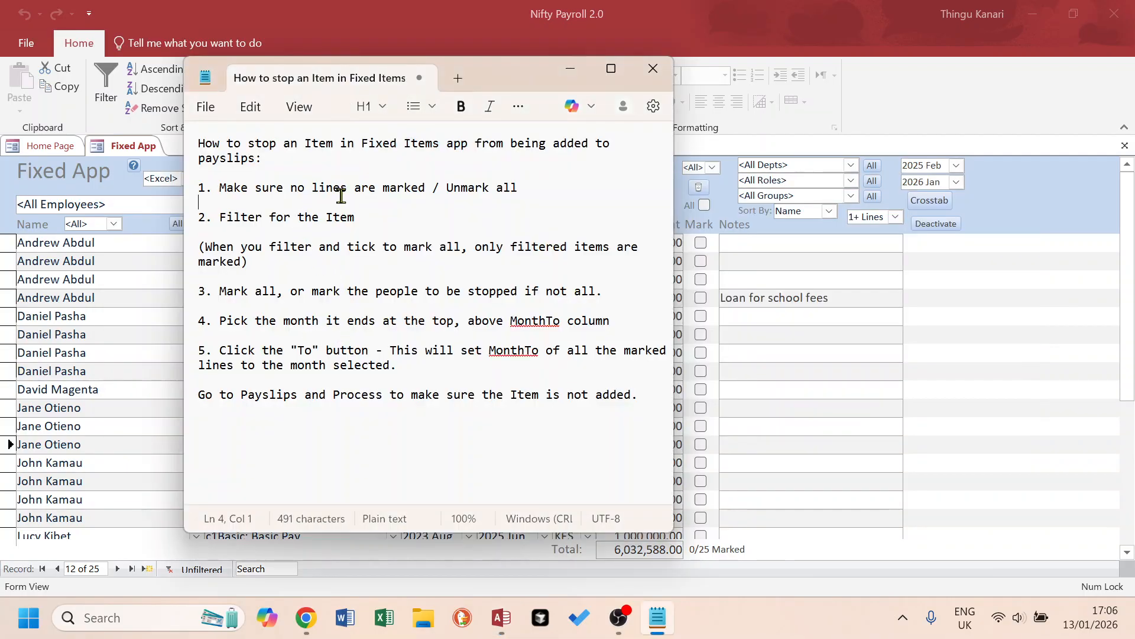
drag(531, 192, 197, 188)
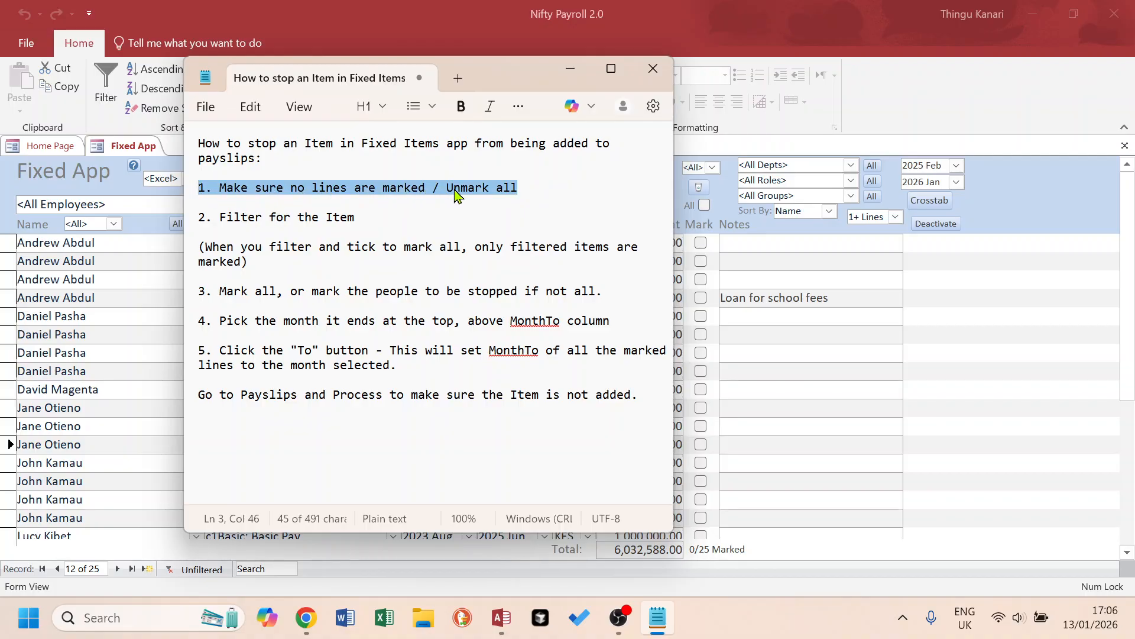
key(alt+Tab)
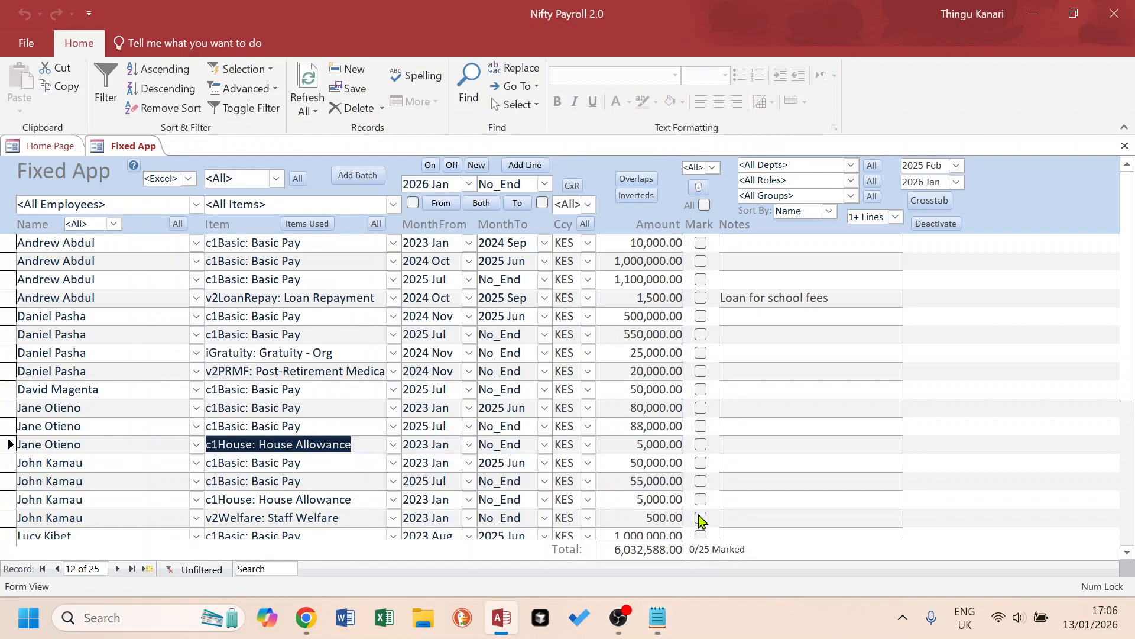
drag(690, 550, 744, 550)
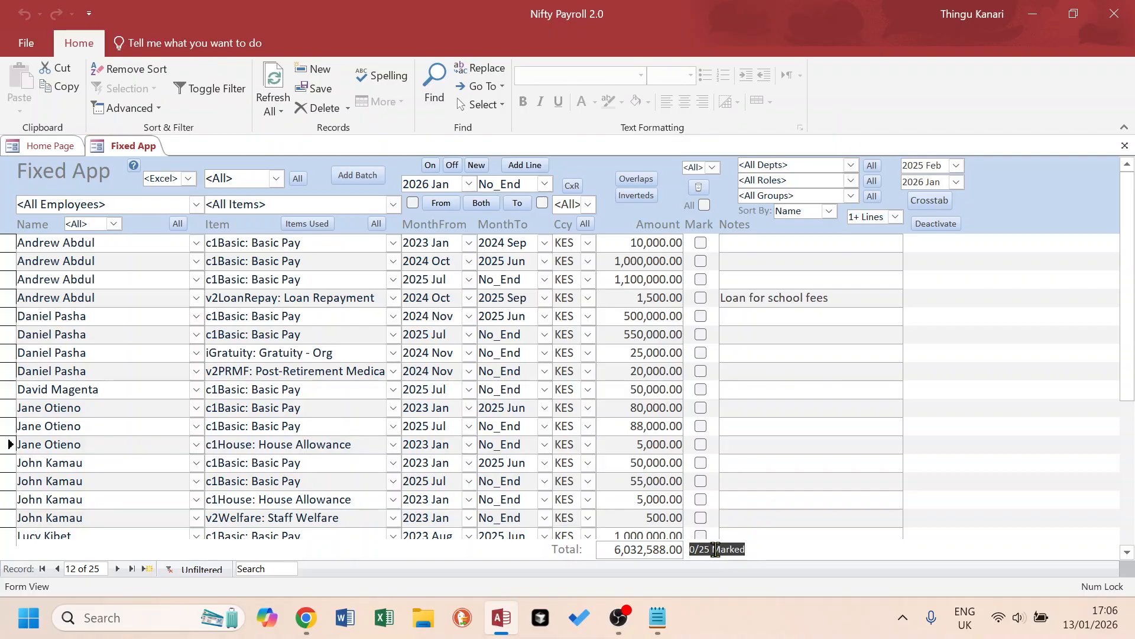
Mark the 55,000 Basic Pay line and the House Allowance line below it, and filter the items to c1House: House Allowance.
click(700, 499)
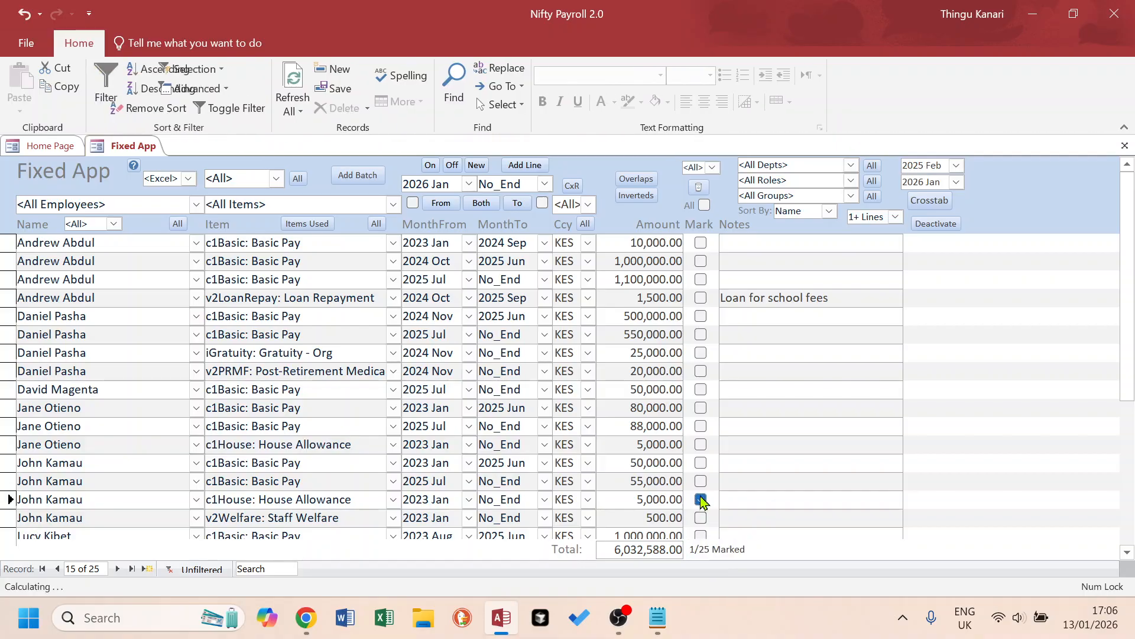
click(701, 481)
click(748, 462)
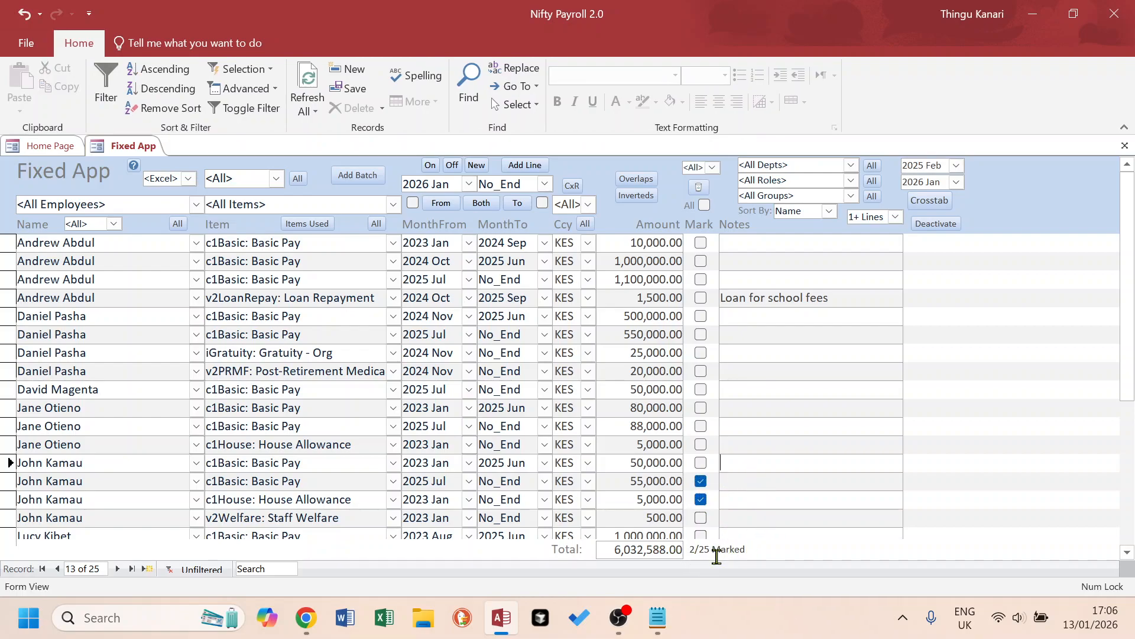
click(393, 204)
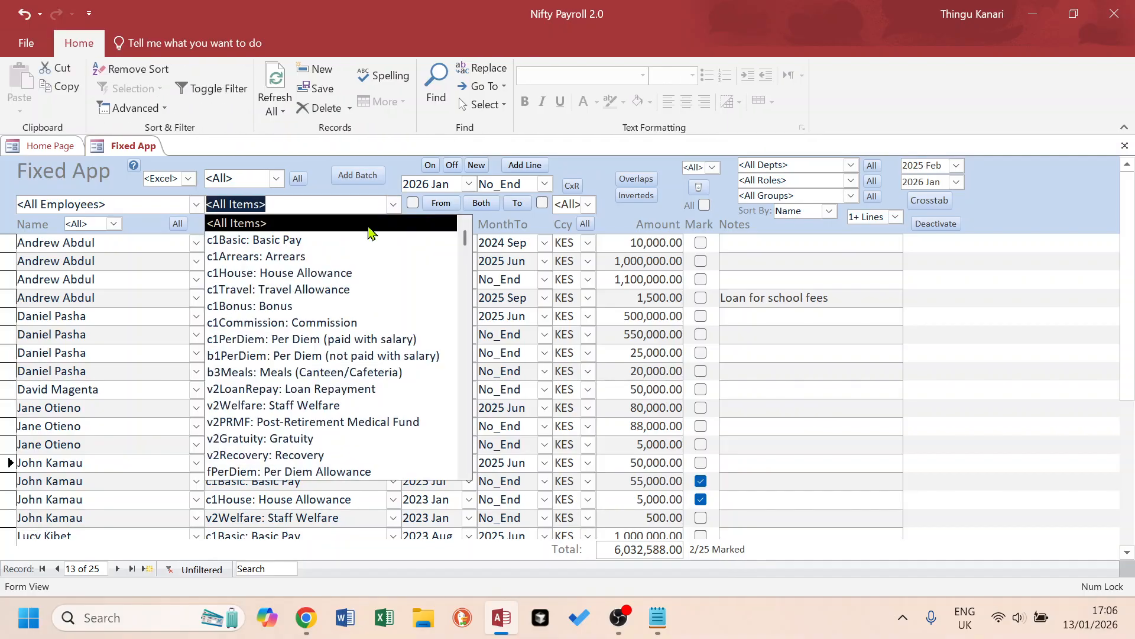
click(334, 273)
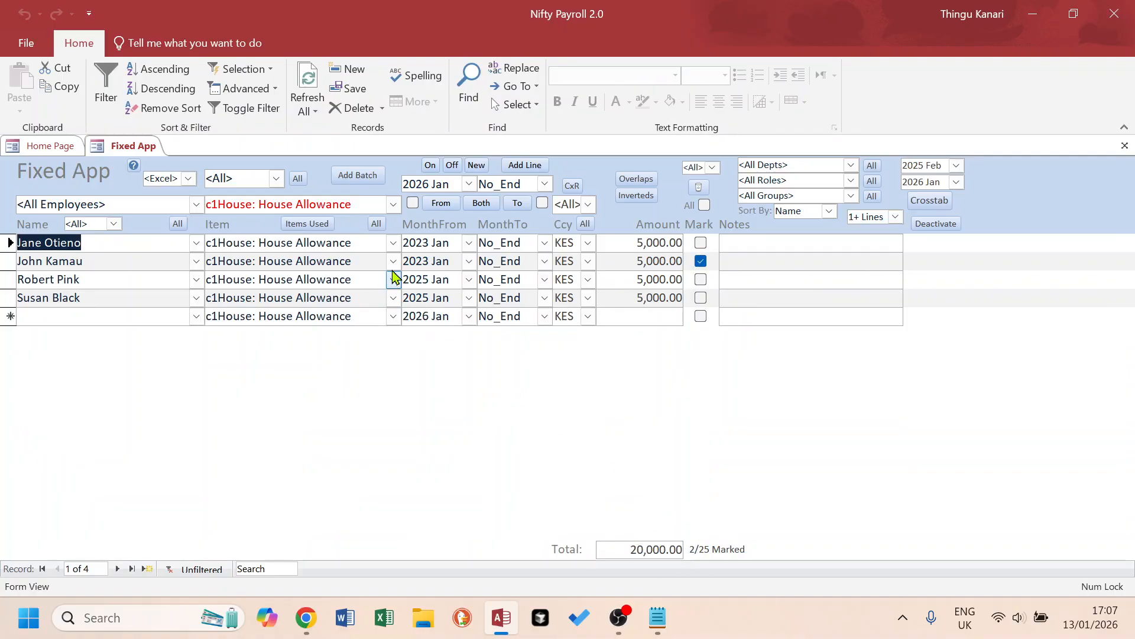
Clear the item filter, unmark all lines and check the marked-lines count.
click(376, 224)
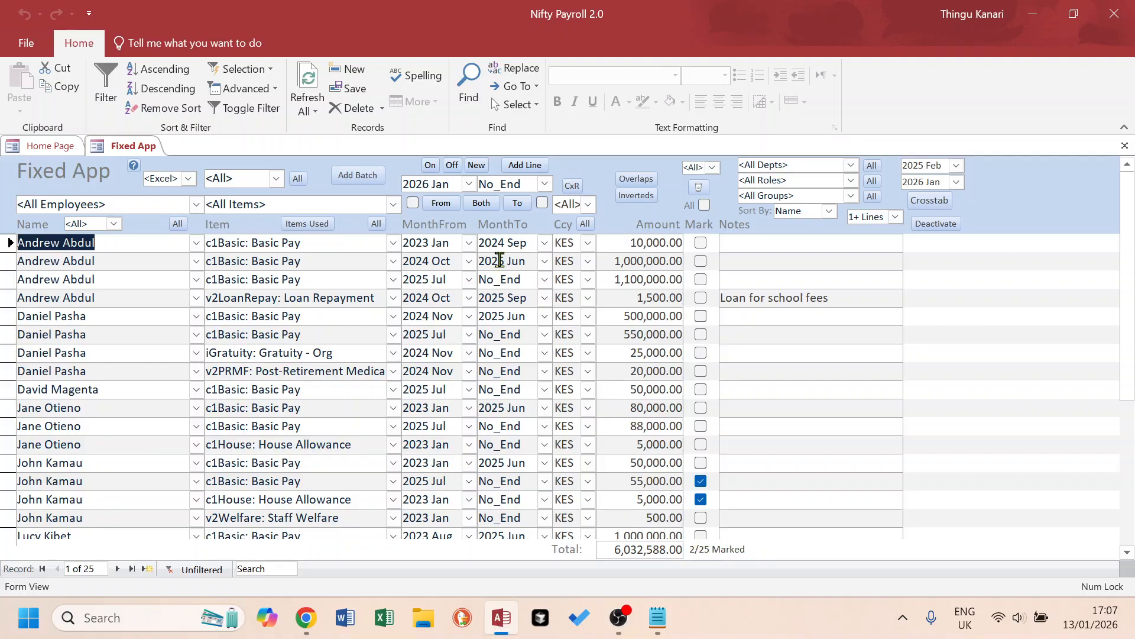
click(704, 206)
drag(691, 549, 760, 549)
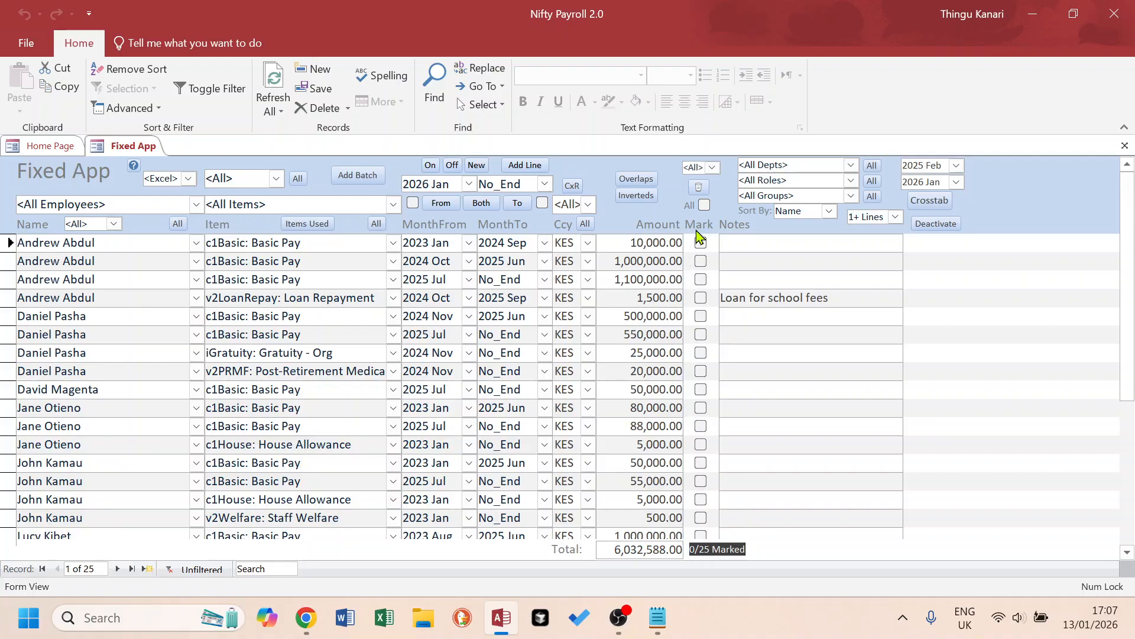
Consult the second instruction in the notes and filter the Fixed App lines to c1House: House Allowance.
key(alt+Tab)
drag(357, 217, 196, 217)
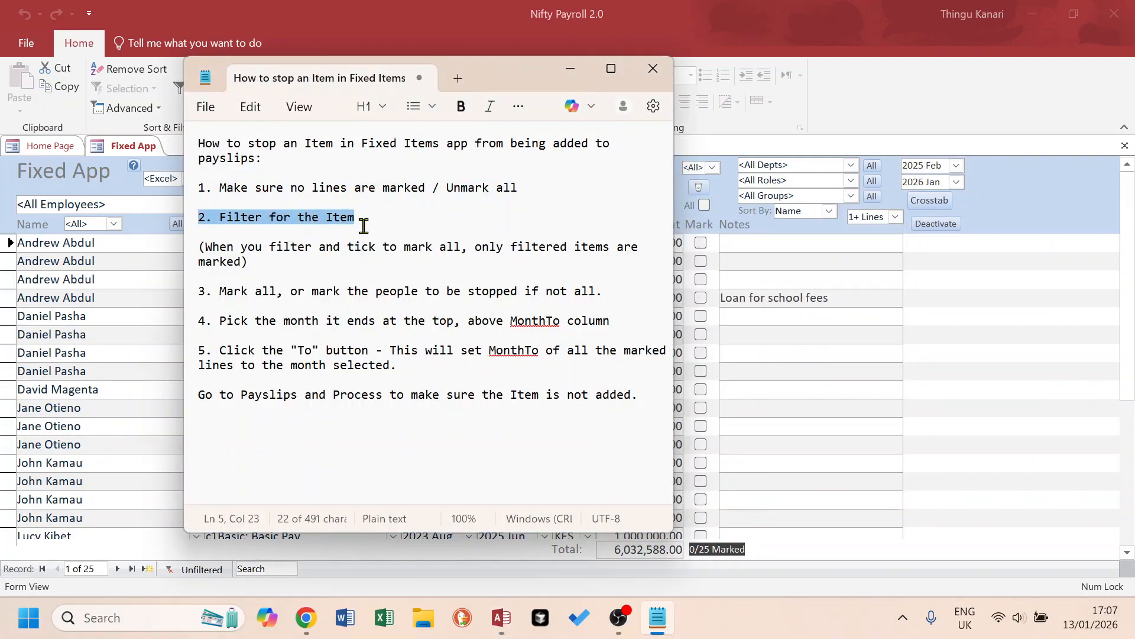
key(alt+Tab)
click(392, 204)
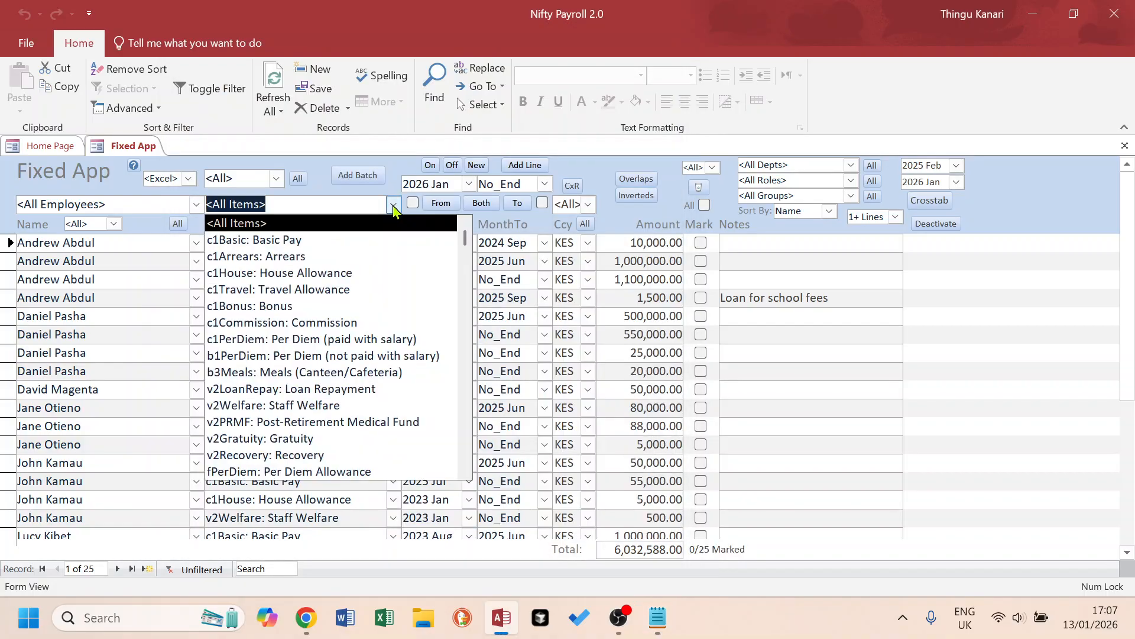
click(358, 276)
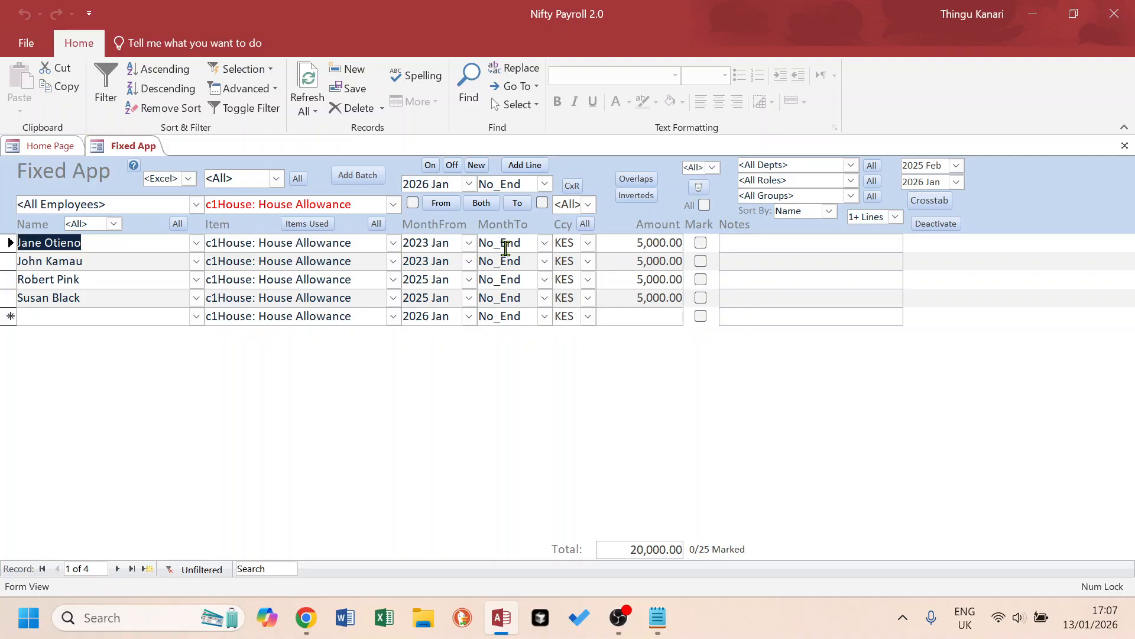
Consult the note about marking filtered items and mark all the filtered House Allowance lines.
key(alt+Tab)
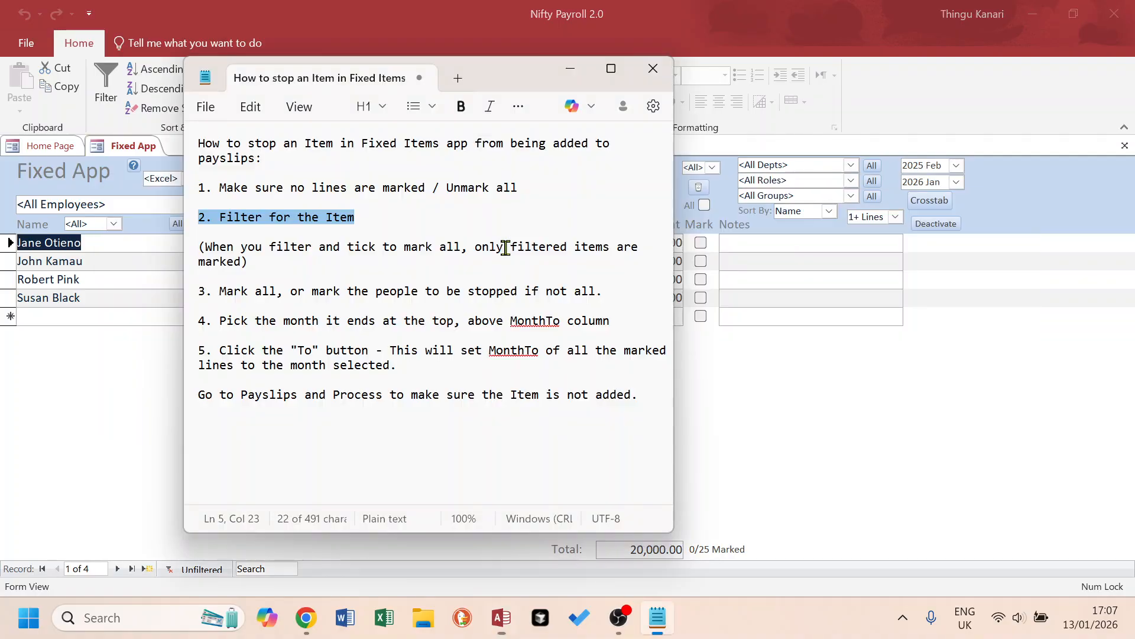
click(269, 264)
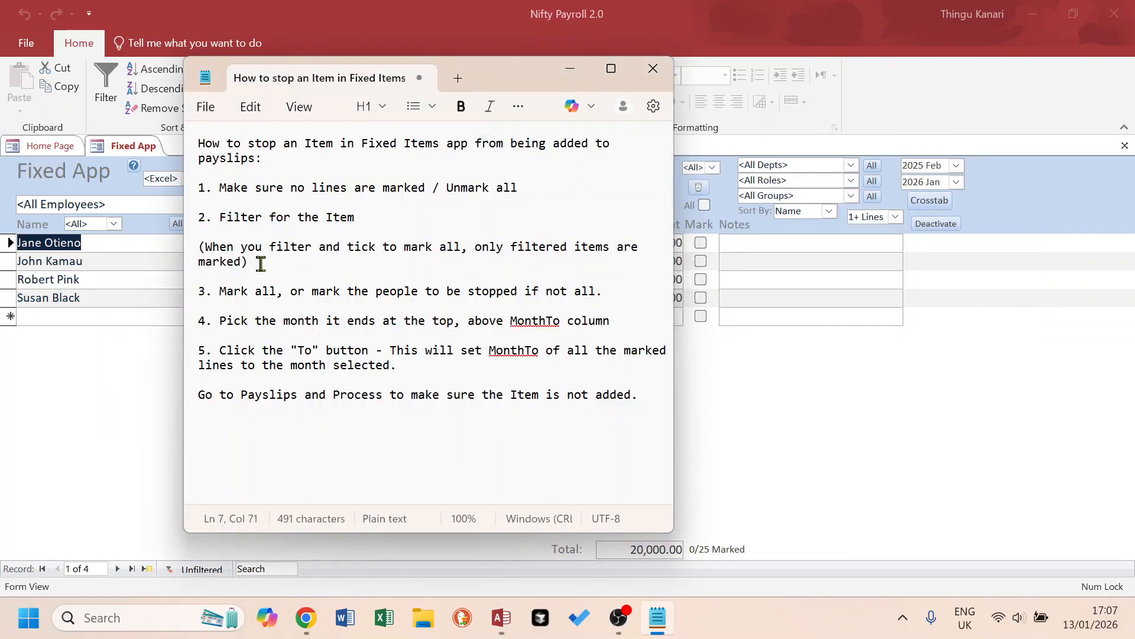
triple_click(265, 264)
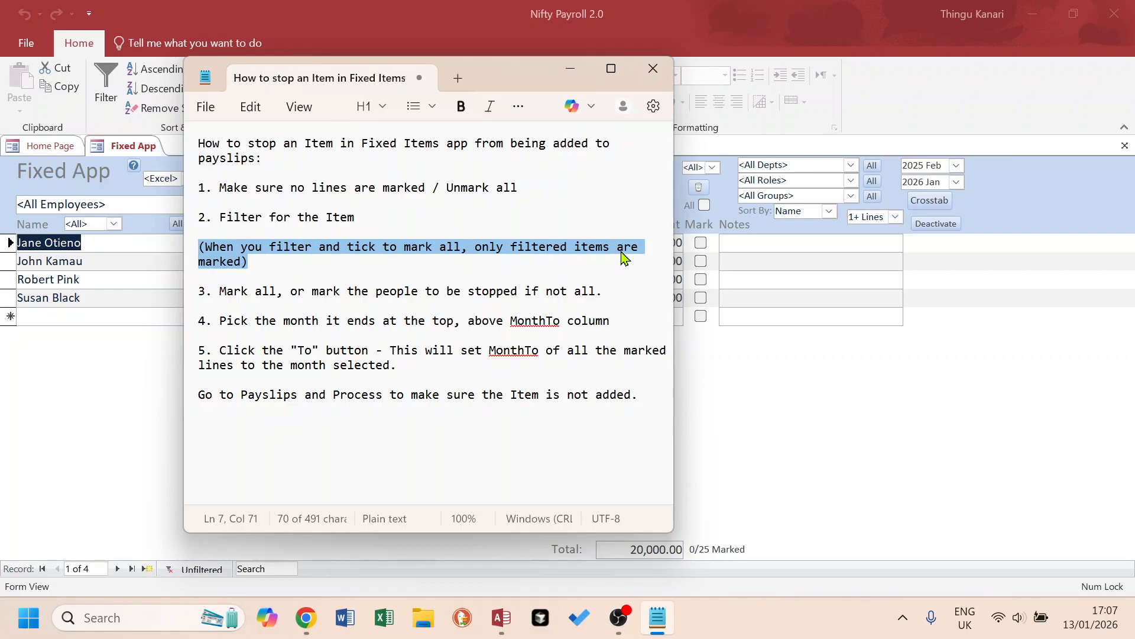
key(alt+Tab)
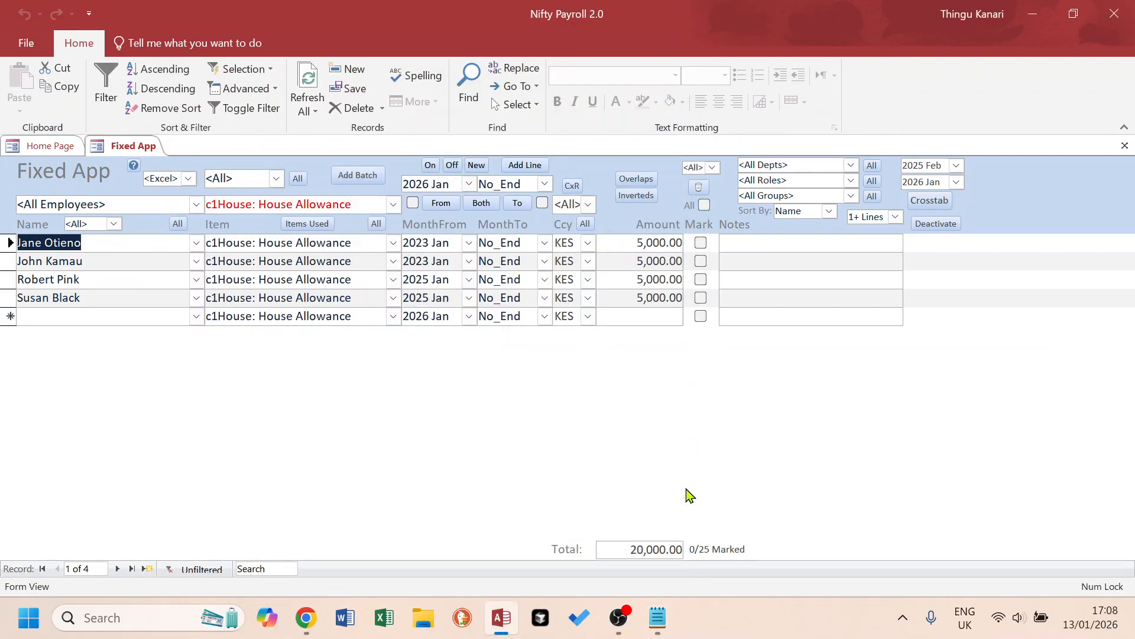
drag(365, 210, 204, 207)
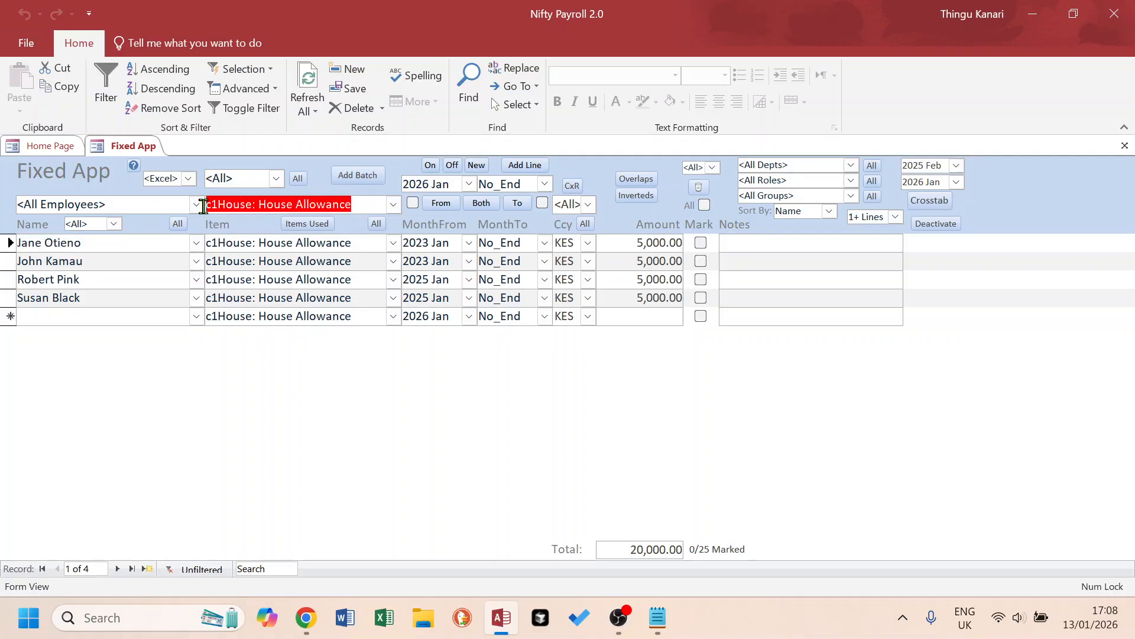
click(703, 205)
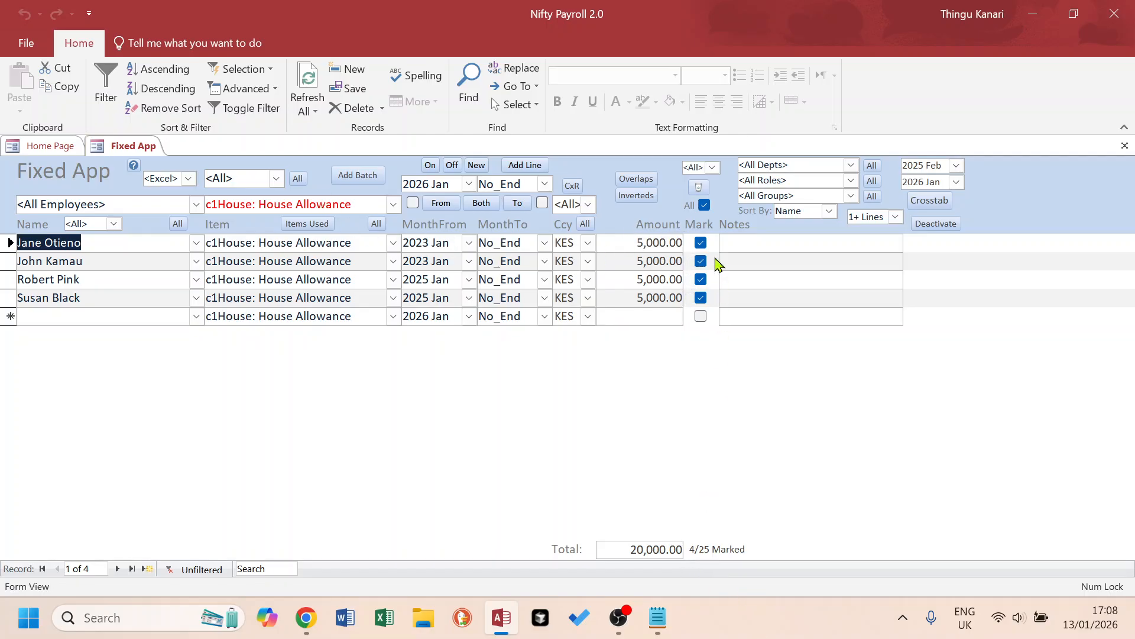
Show all items to review which lines are marked, and filter to c1House: House Allowance again.
click(376, 224)
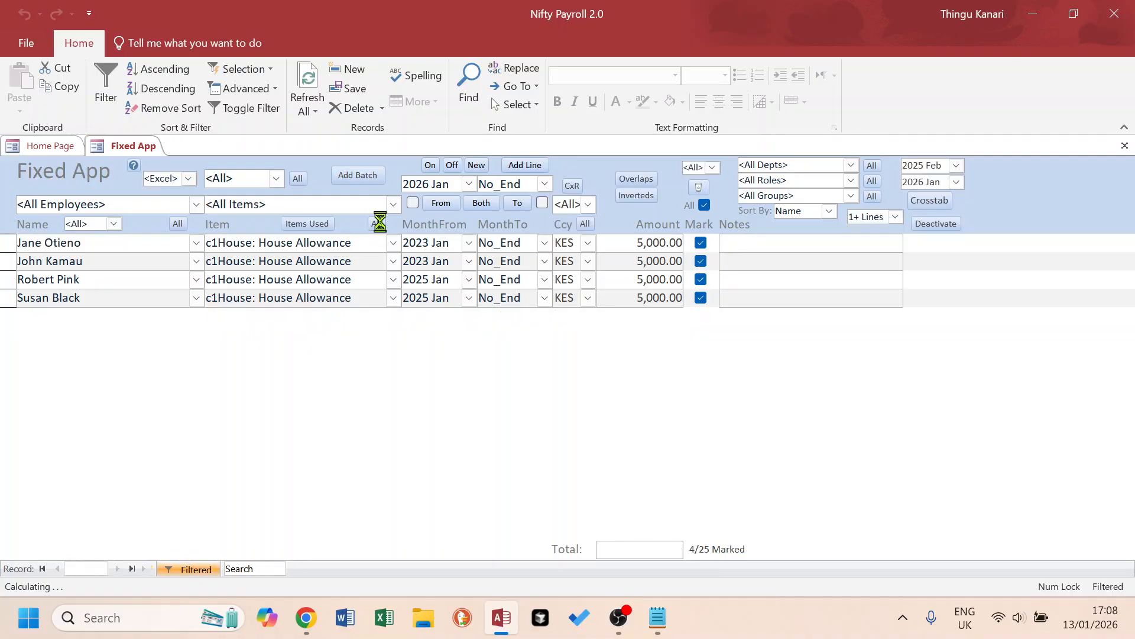
scroll(729, 353, down, 4)
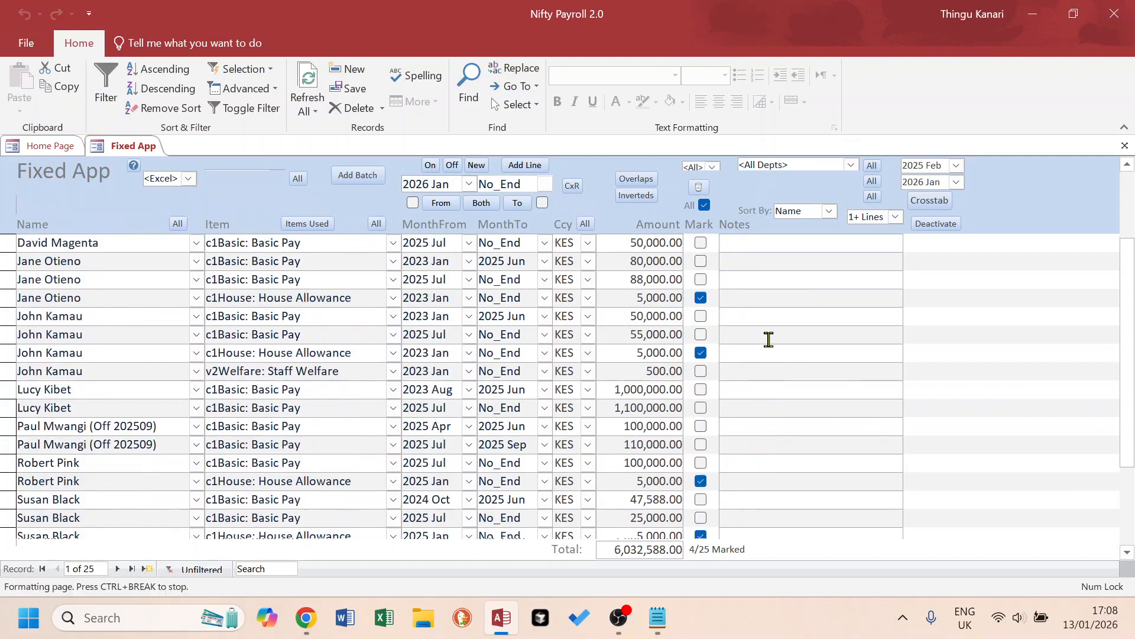
scroll(769, 339, up, 4)
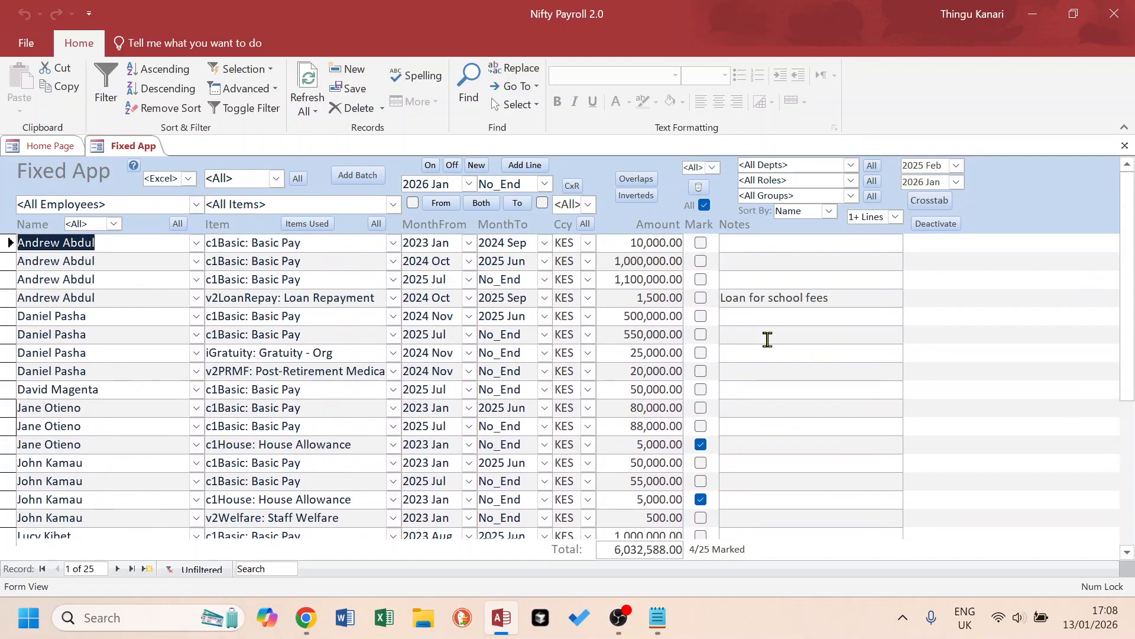
click(395, 208)
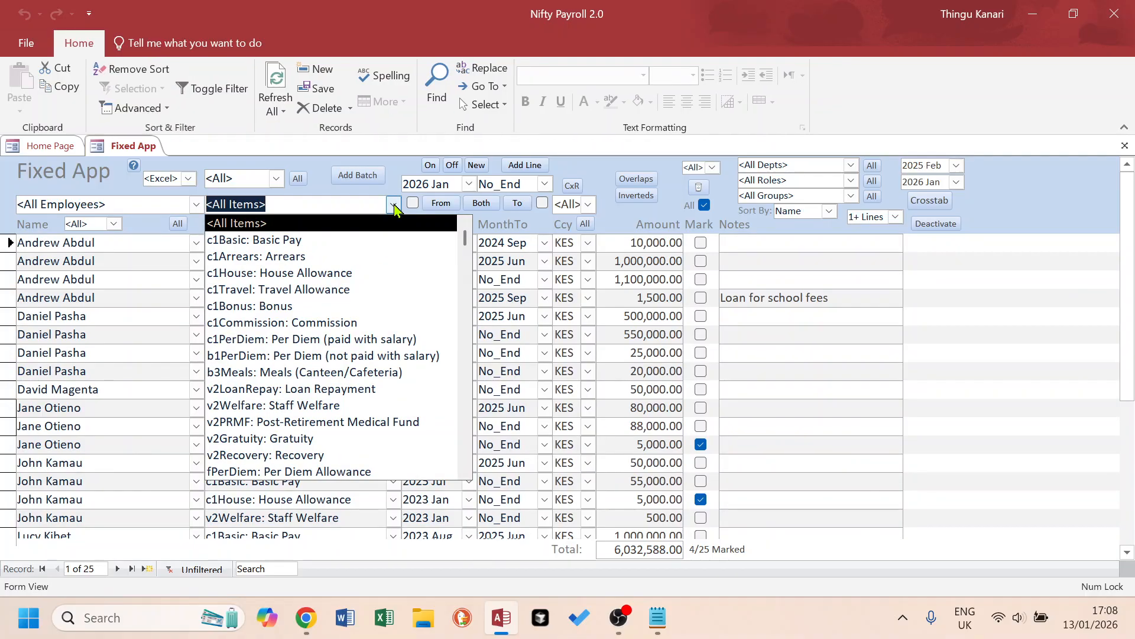
click(355, 273)
Read the third instruction in the Notepad notes about marking people, and return to the Fixed App.
key(alt+Tab)
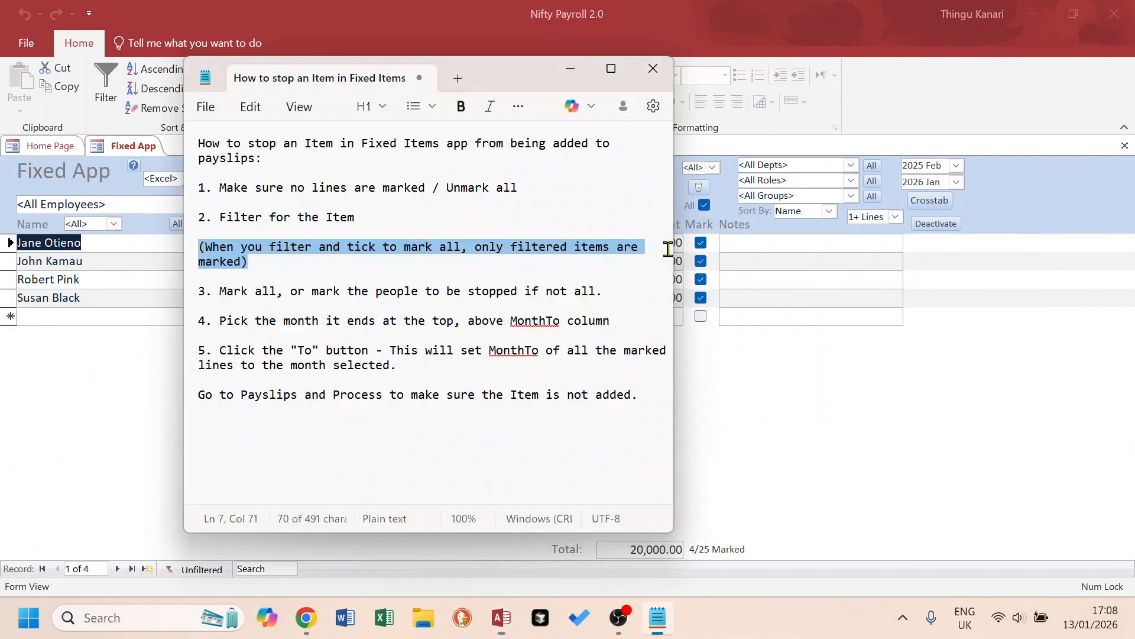
drag(615, 291, 195, 289)
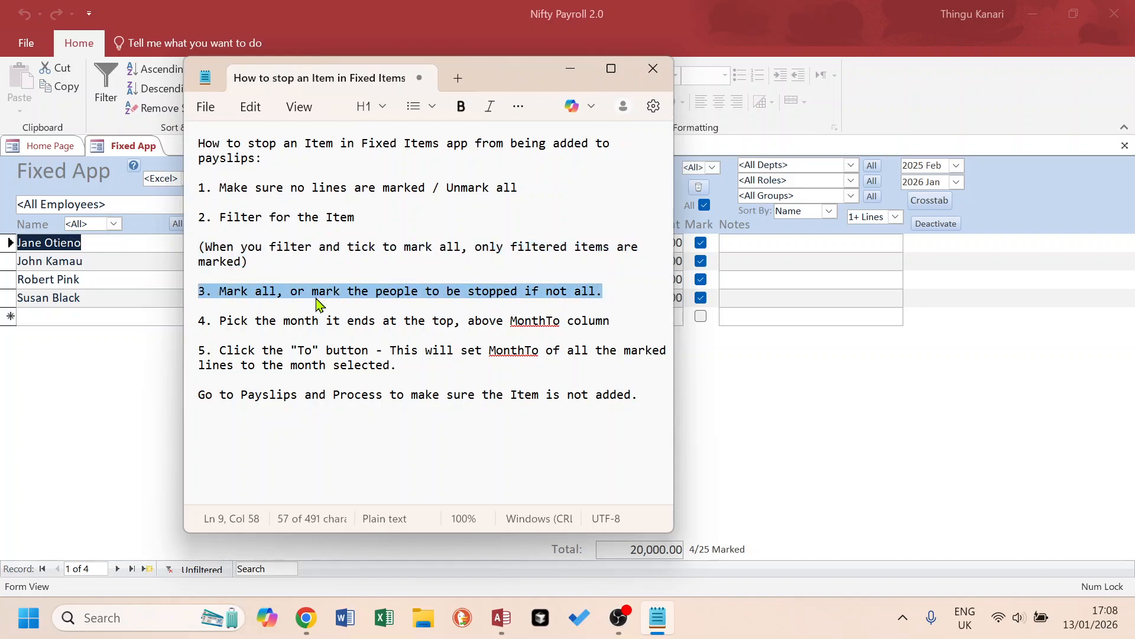
key(alt+Tab)
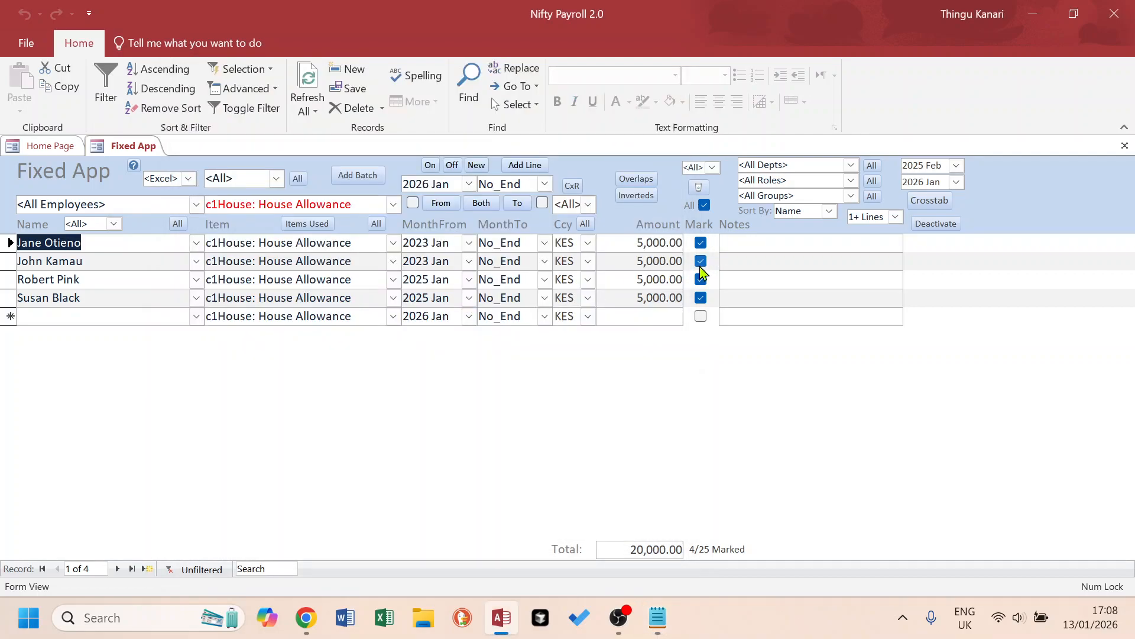
Unmark and re-mark the second House Allowance line, and consult the fourth instruction in the Notepad notes about picking the end month.
click(701, 261)
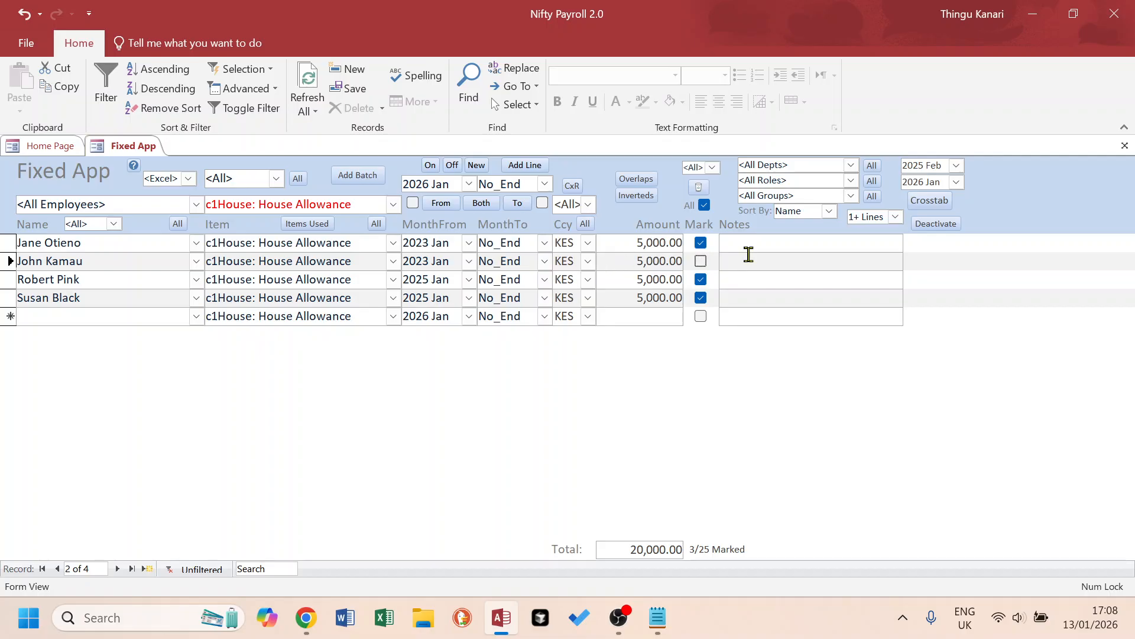
click(701, 262)
key(alt+Tab)
drag(610, 320, 201, 320)
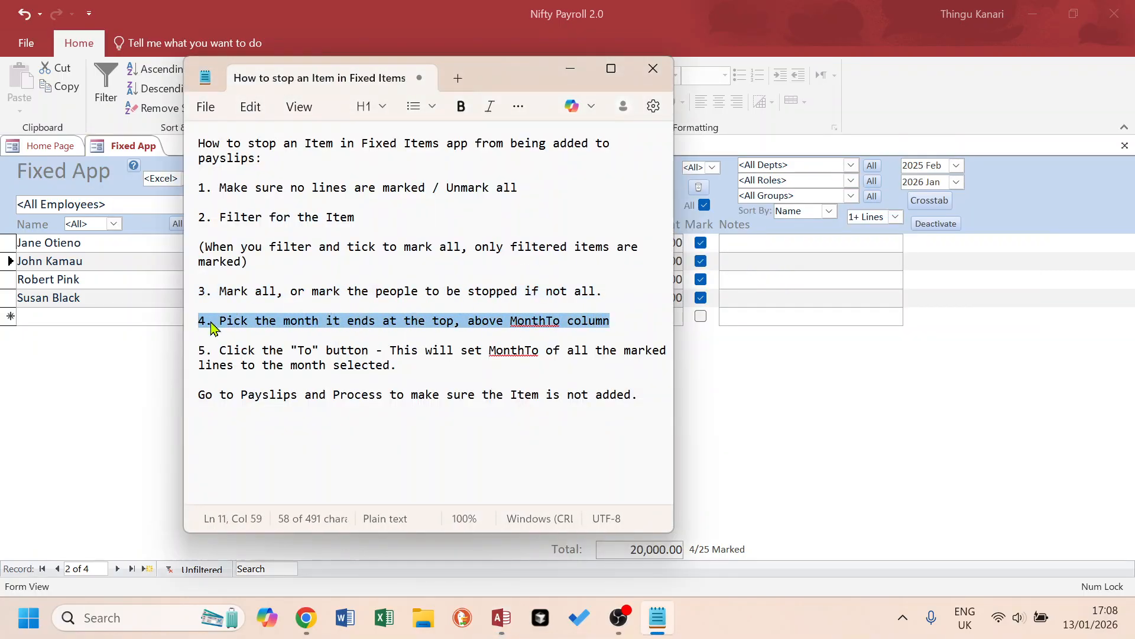
key(alt+Tab)
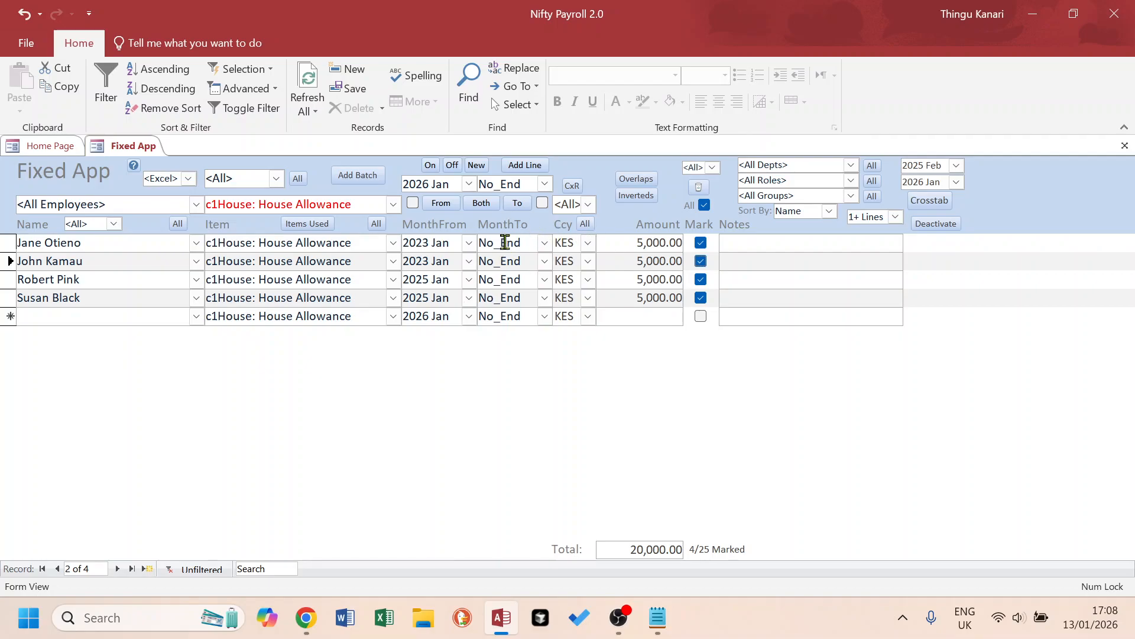
key(alt+Tab)
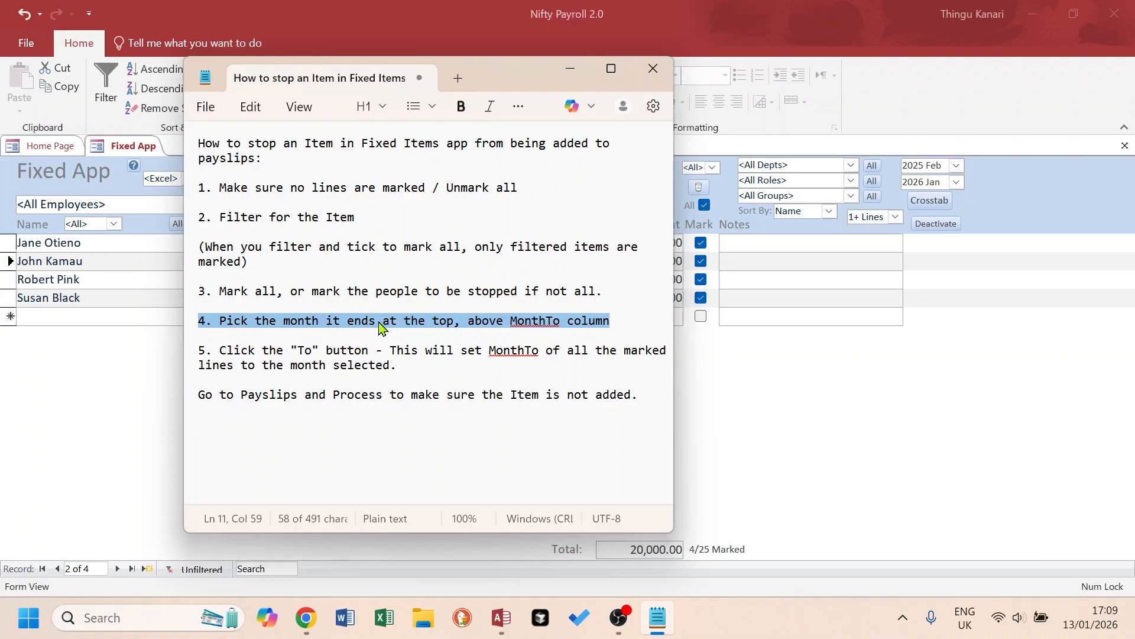
key(alt+Tab)
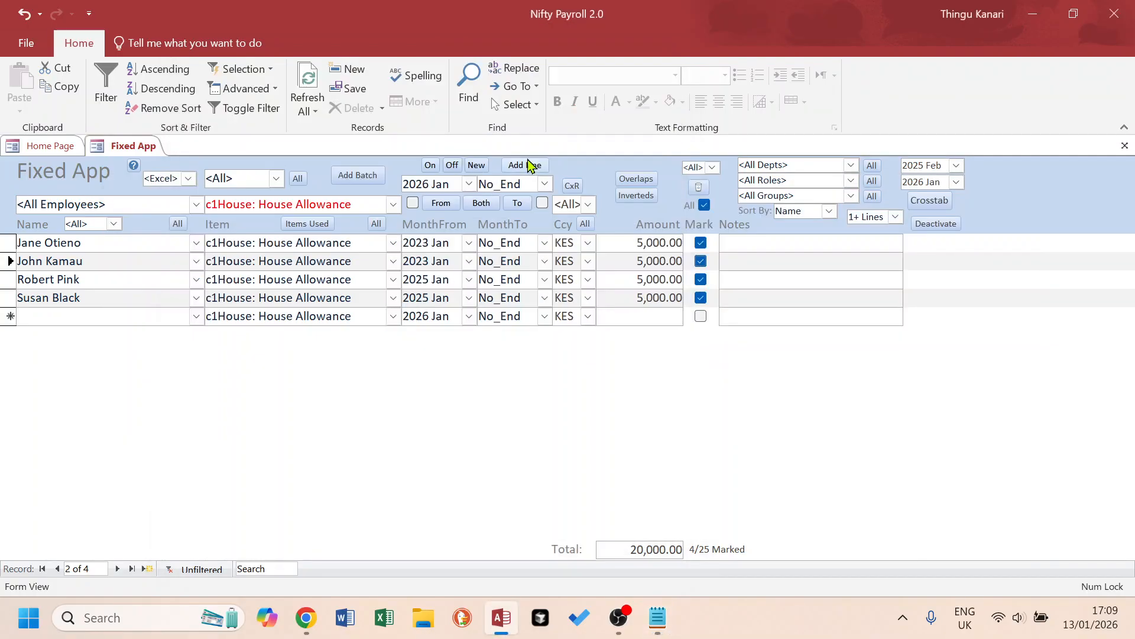
Set the end month above the MonthTo column to 2025 Dec.
drag(530, 182, 468, 183)
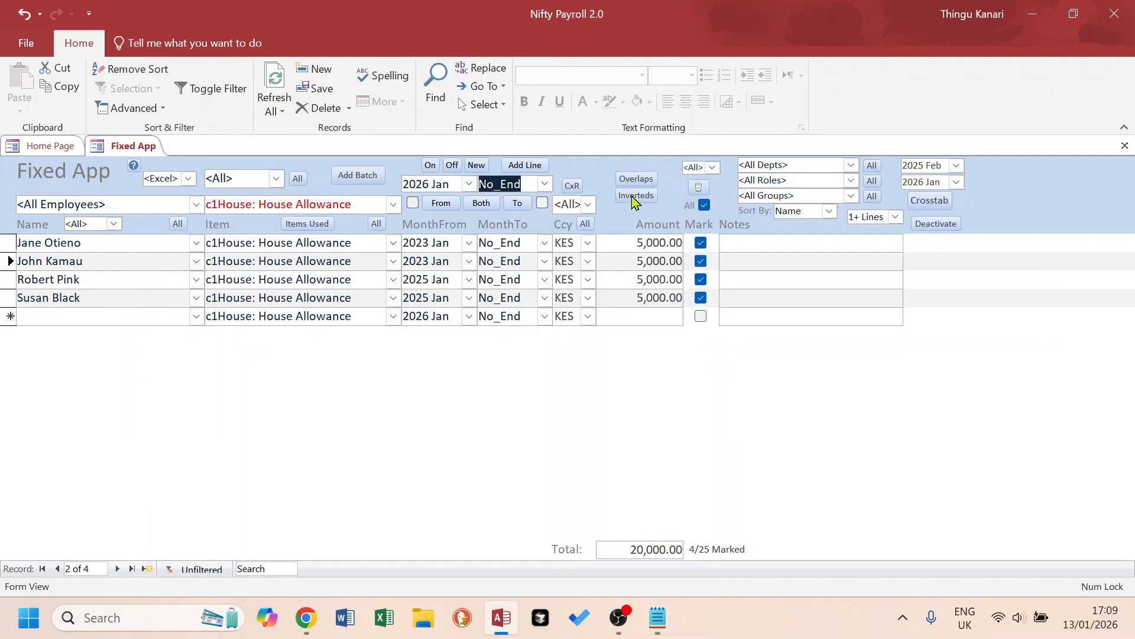
text(2025 dec)
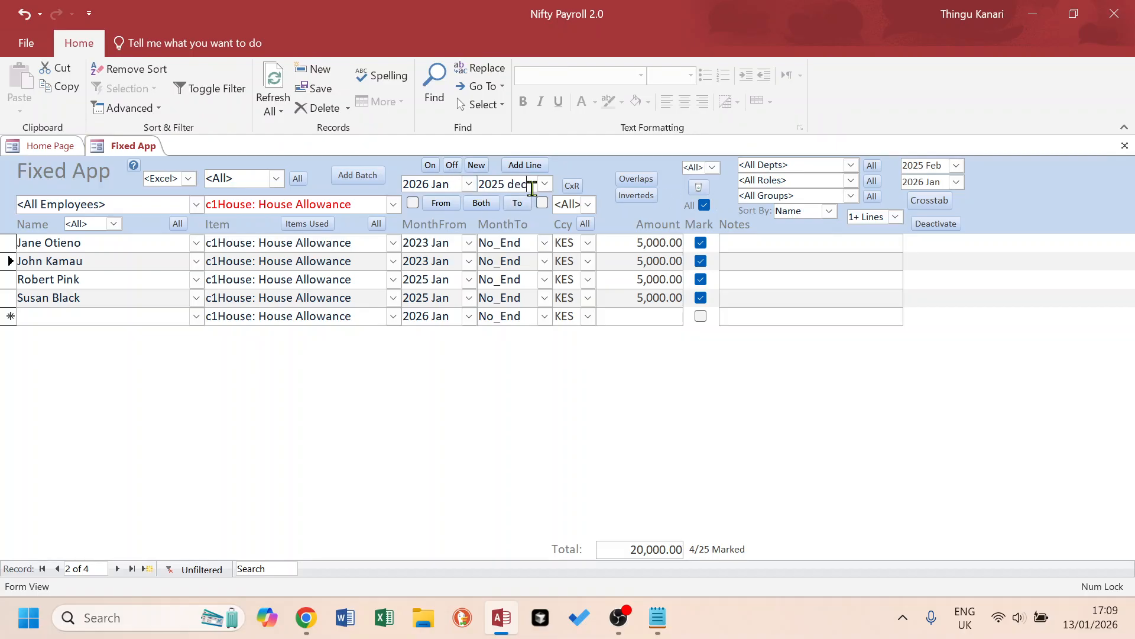
key(Return)
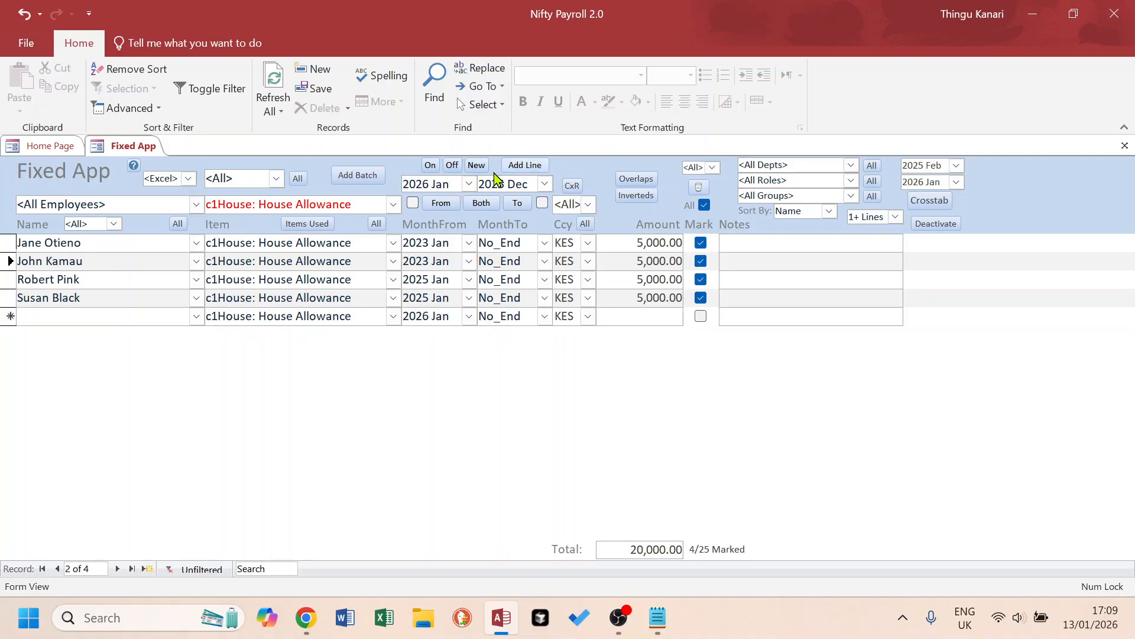
click(511, 246)
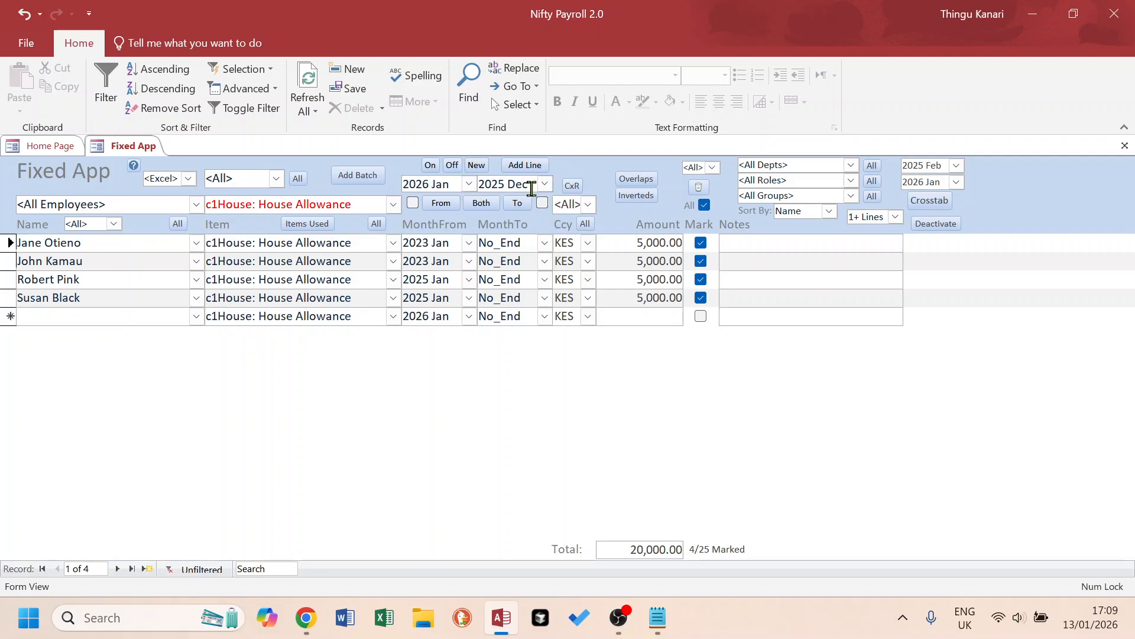
Read the fifth instruction in the Notepad notes about applying the chosen month to marked lines, and return to the Fixed App.
key(alt+Tab)
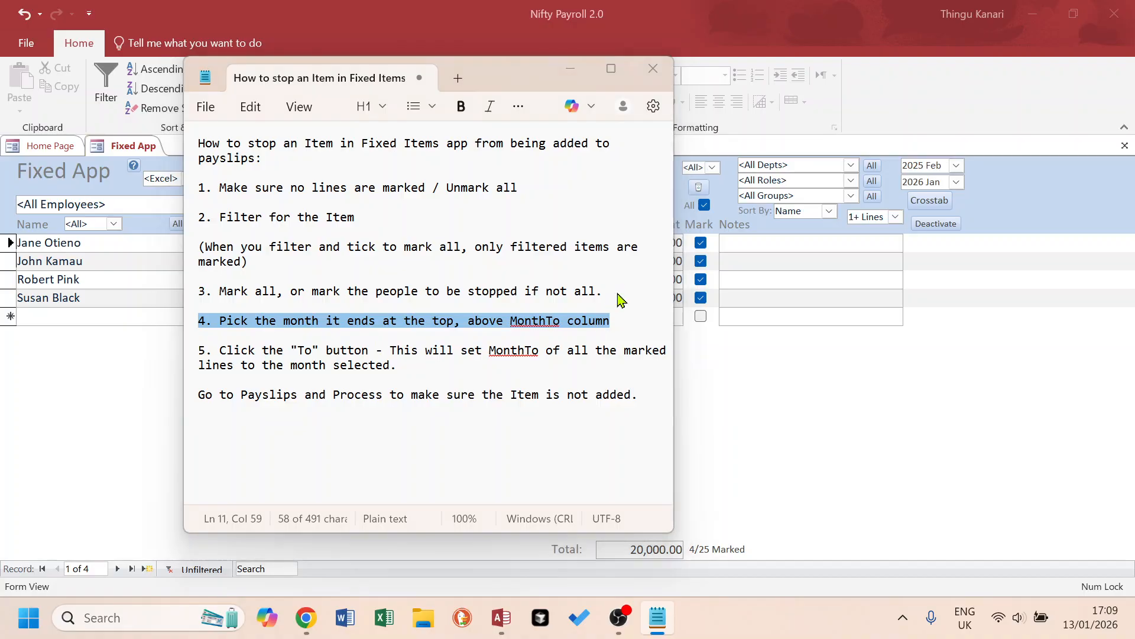
key(alt+Tab)
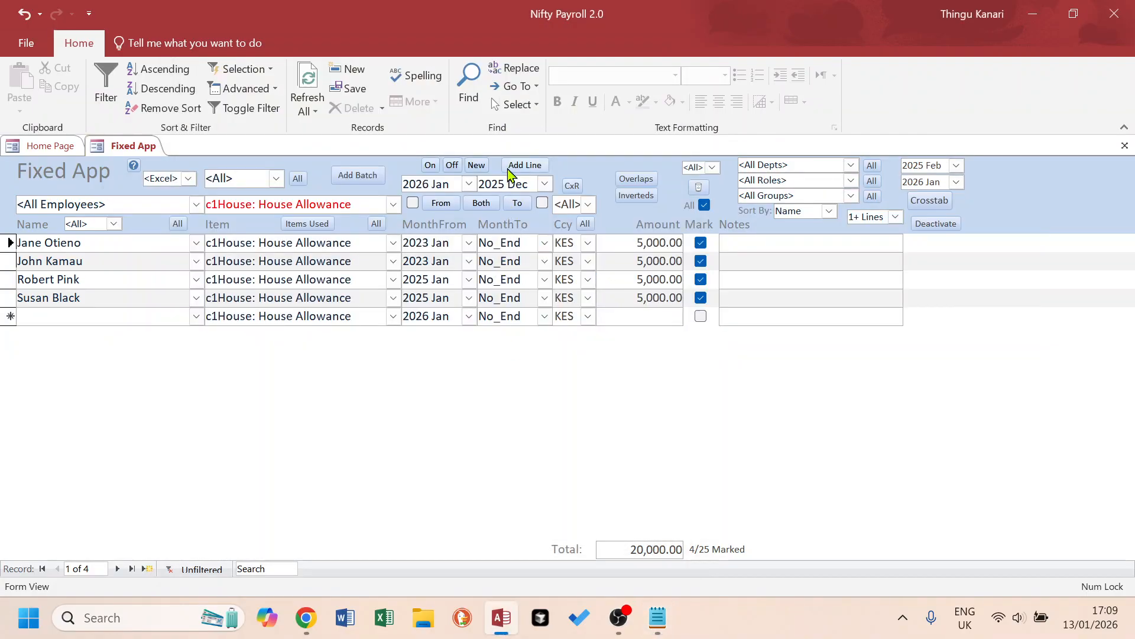
key(alt+Tab)
click(402, 367)
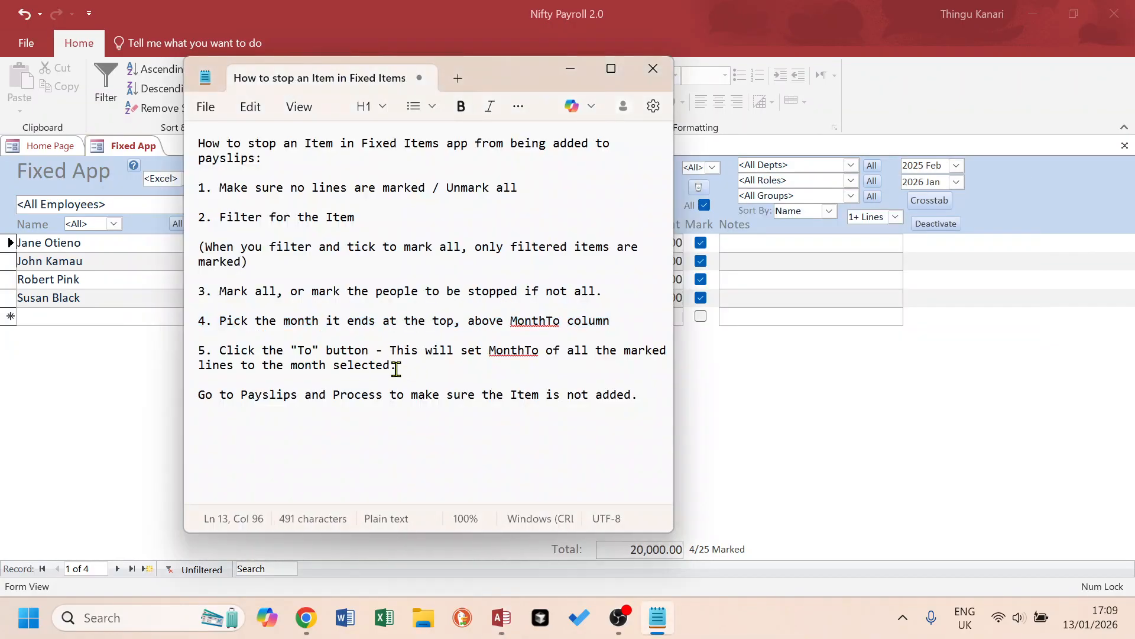
drag(401, 366, 188, 356)
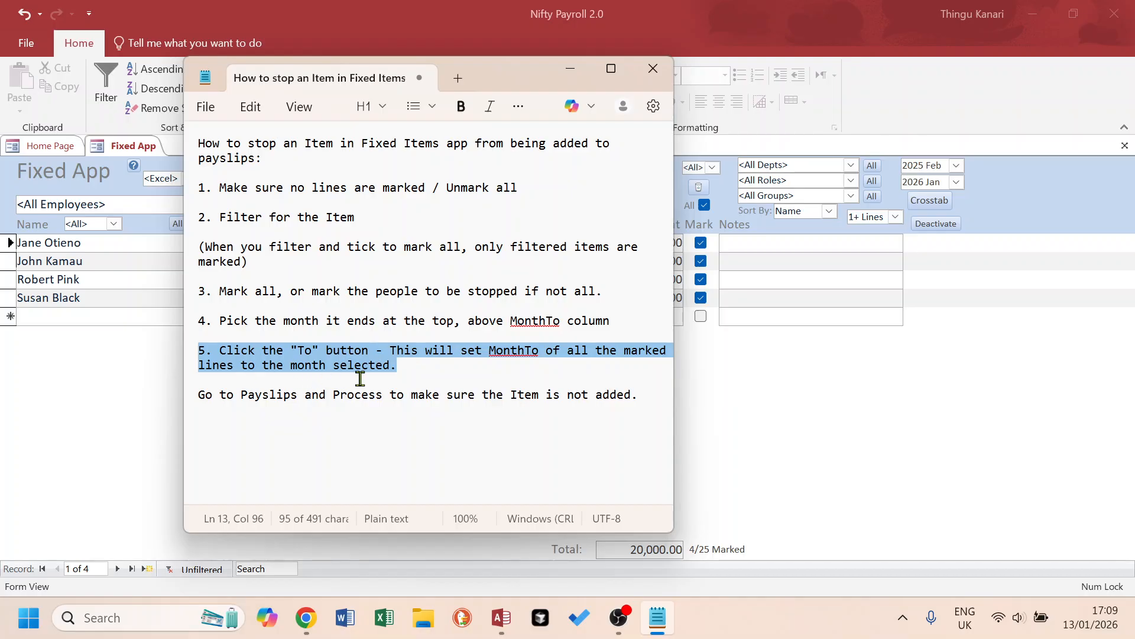
key(alt+Tab)
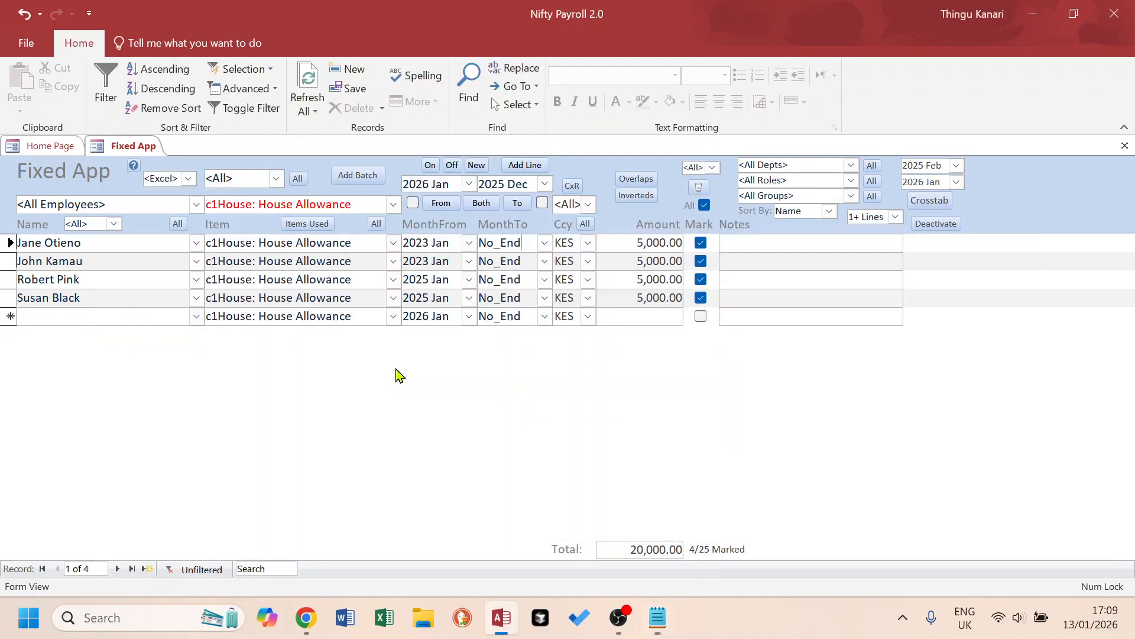
Apply 2025 Dec as the MonthTo of all marked House Allowance lines, and show all items again.
click(521, 183)
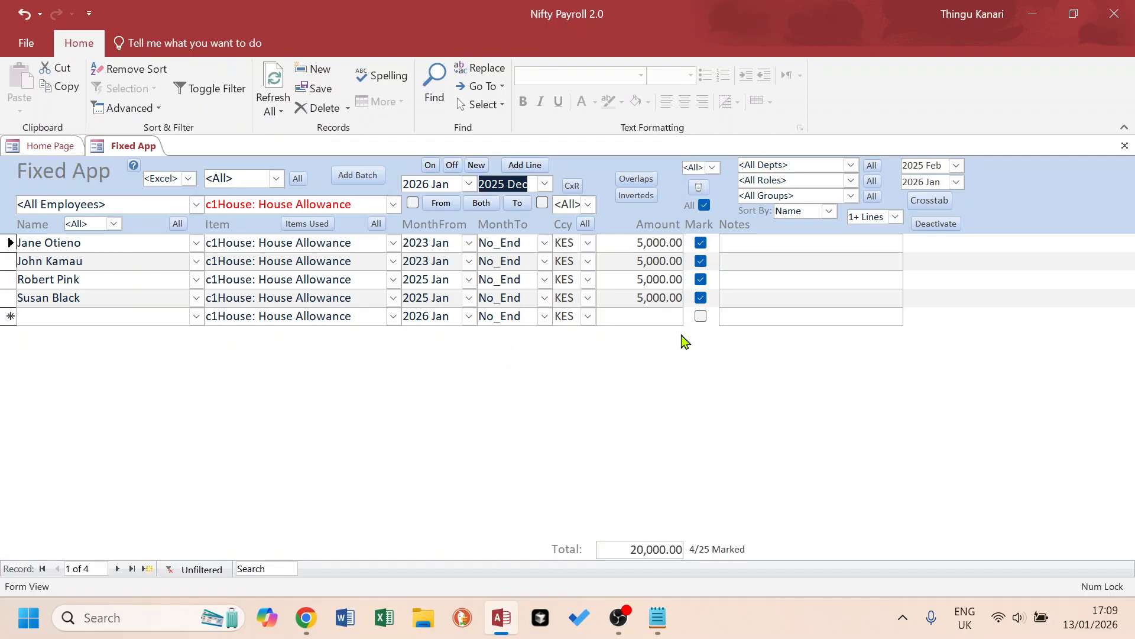
click(518, 203)
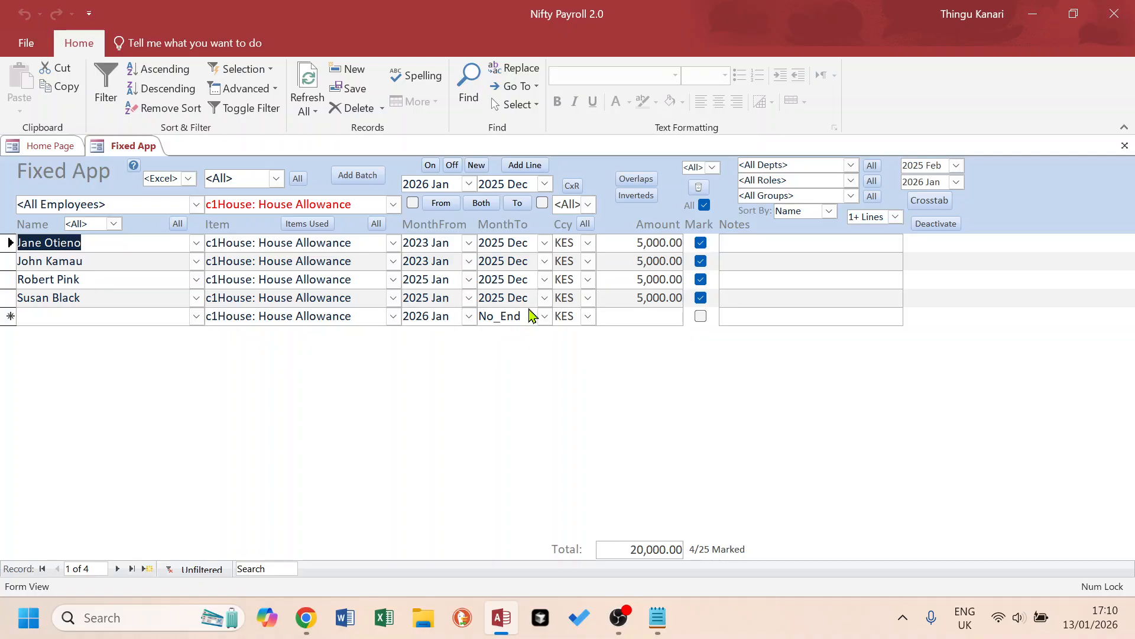
click(377, 224)
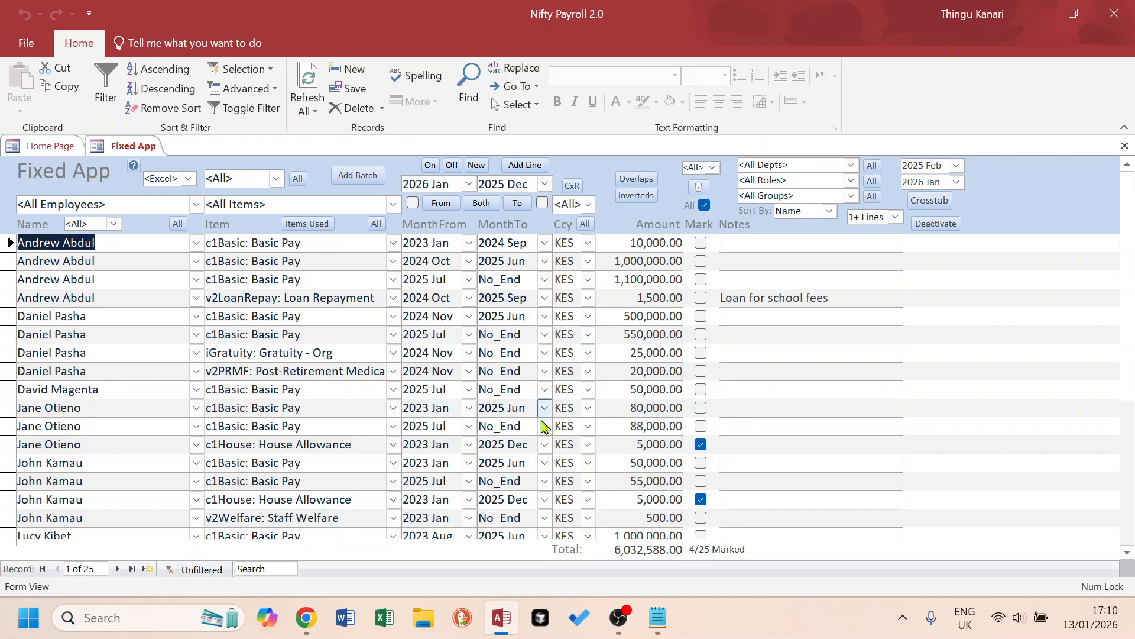
Read the closing note about processing payslips, and check the MonthTo of the first marked House Allowance line in the Fixed App.
click(658, 617)
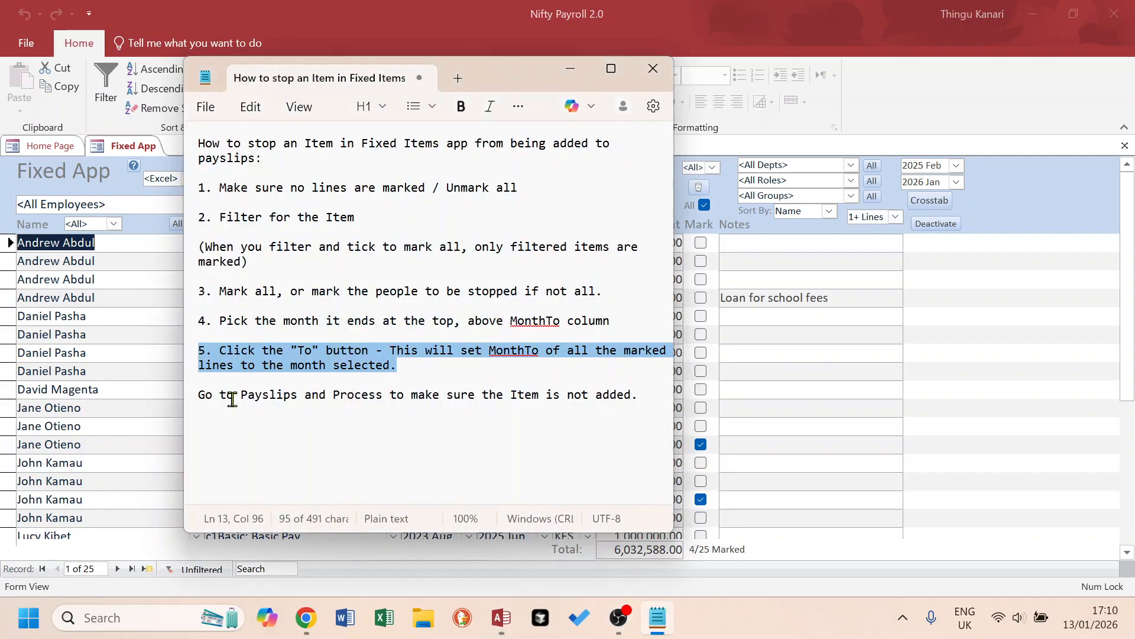
drag(633, 394, 183, 393)
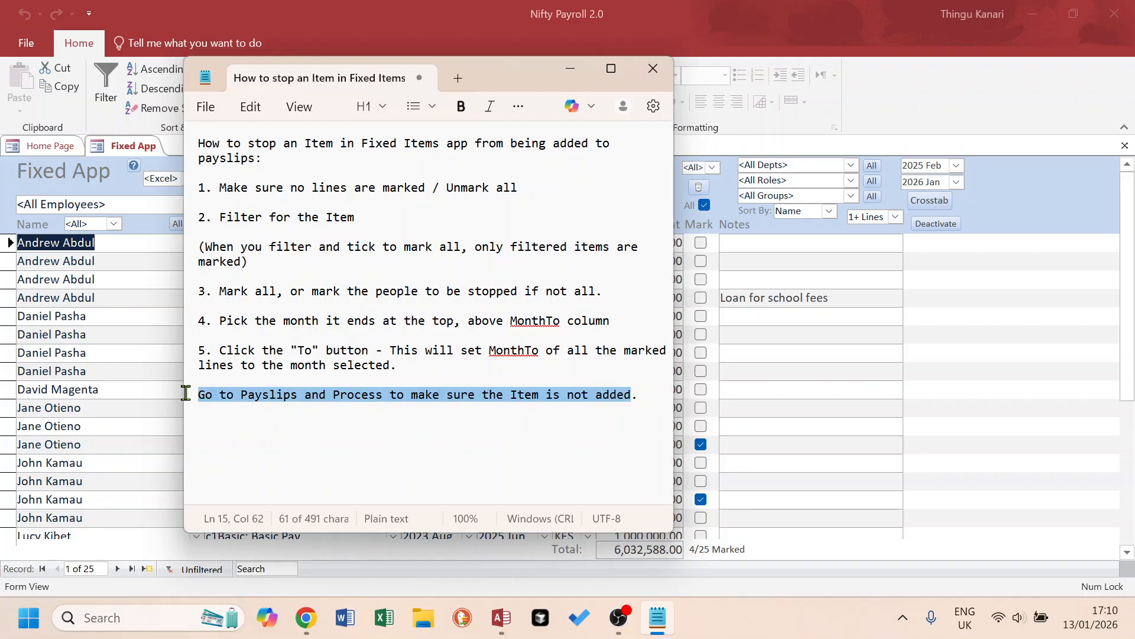
key(alt+Tab)
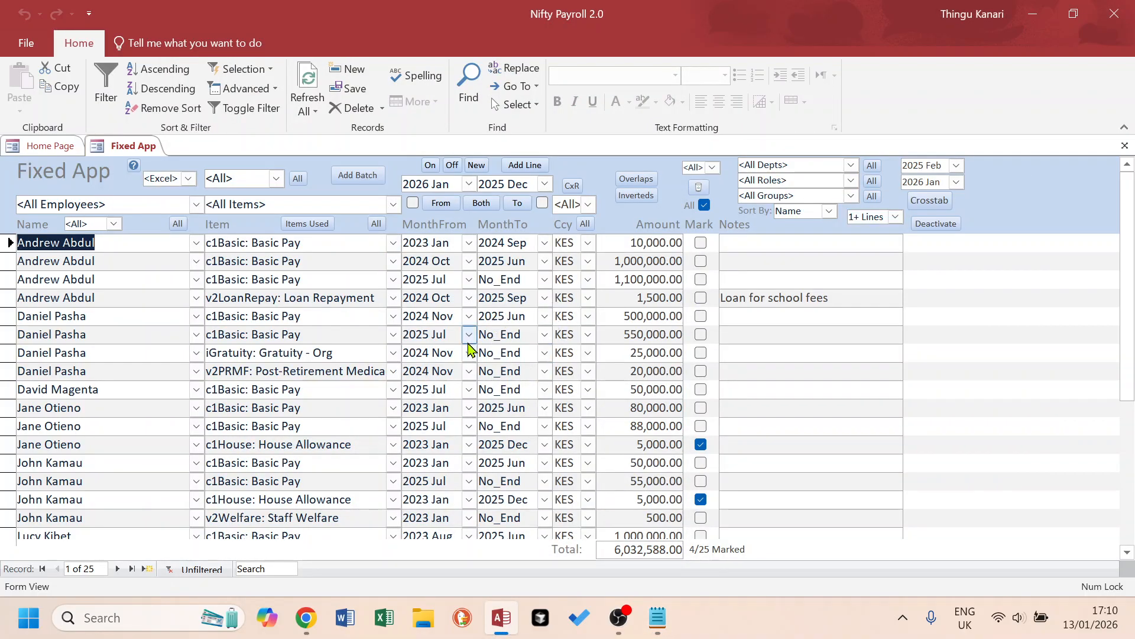
drag(534, 445, 478, 448)
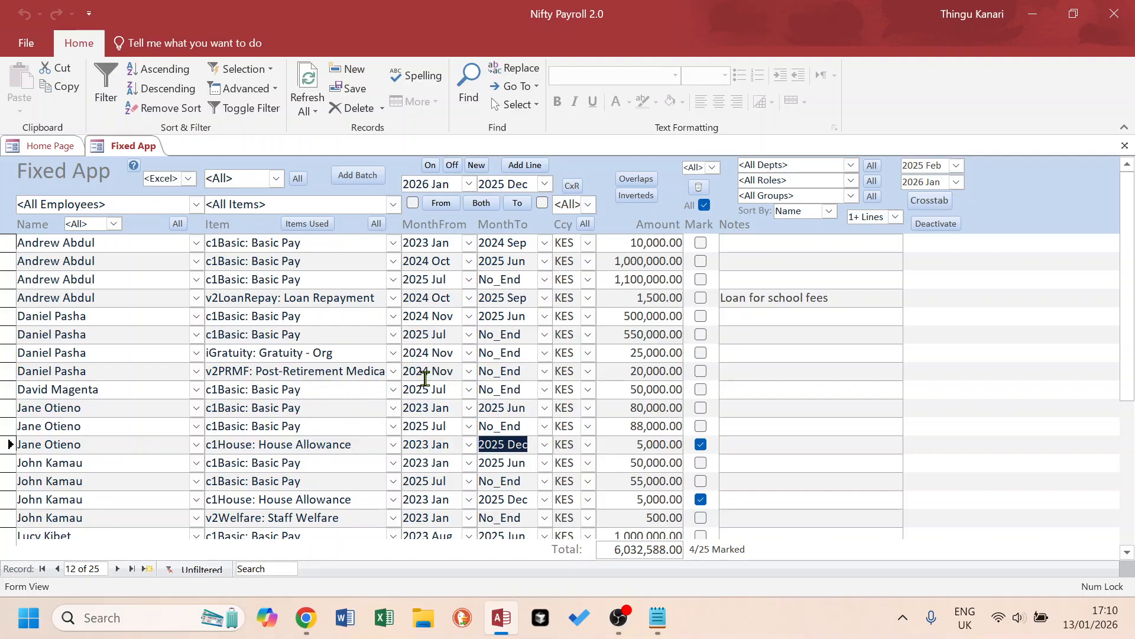
Set the MonthTo of the v2PRMF Post-Retirement line to 2026 Jan.
click(96, 371)
double_click(253, 369)
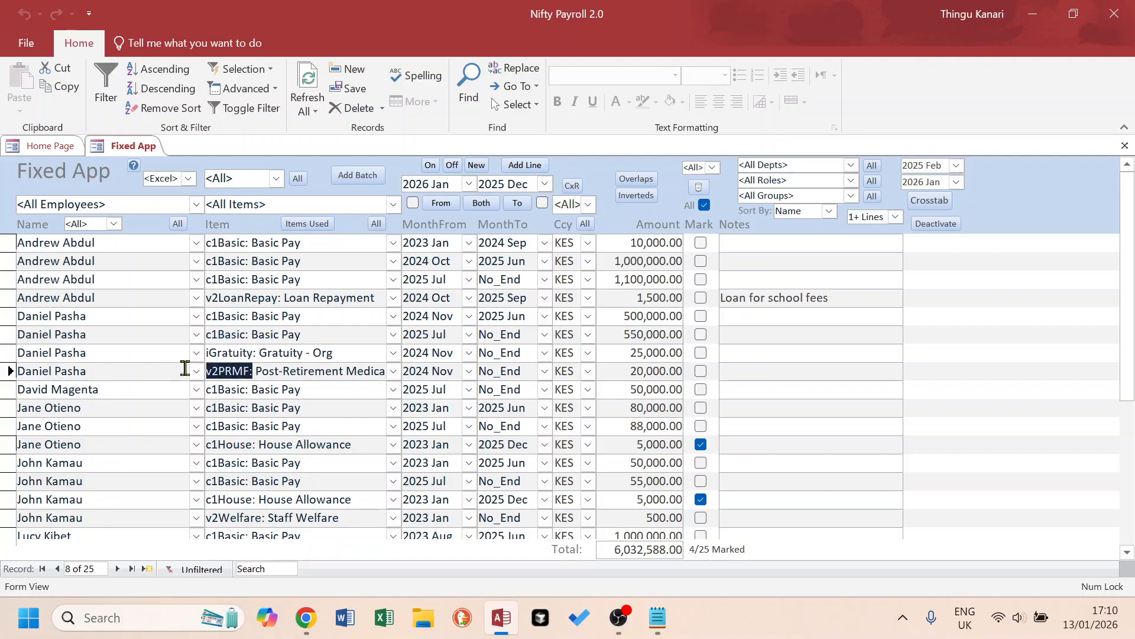
click(545, 373)
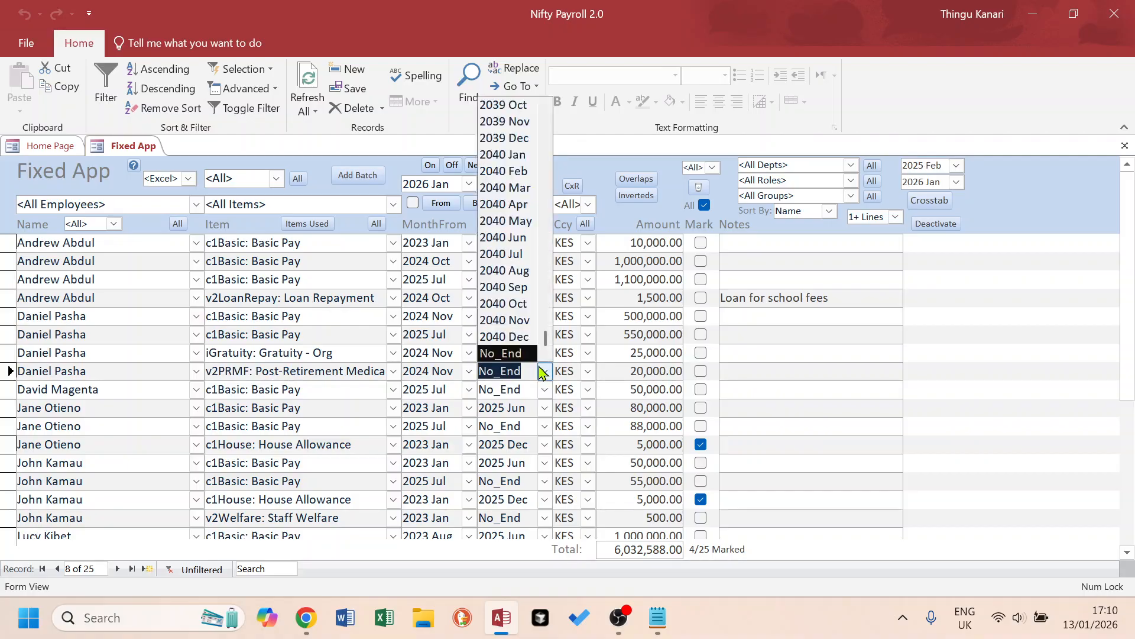
text(2026)
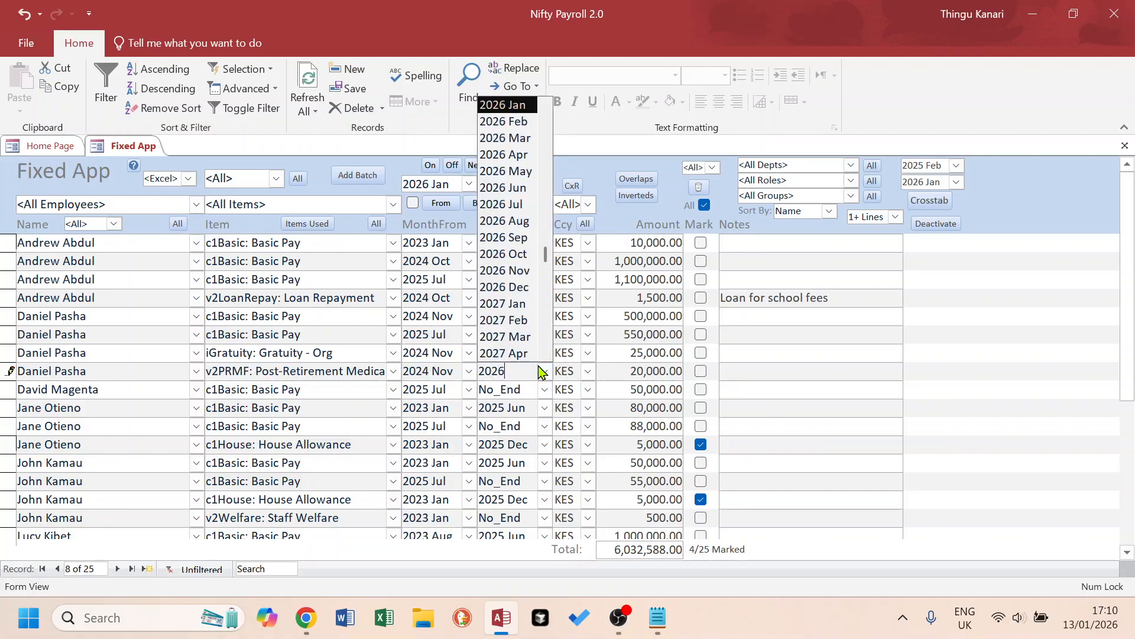
text( jan)
click(500, 389)
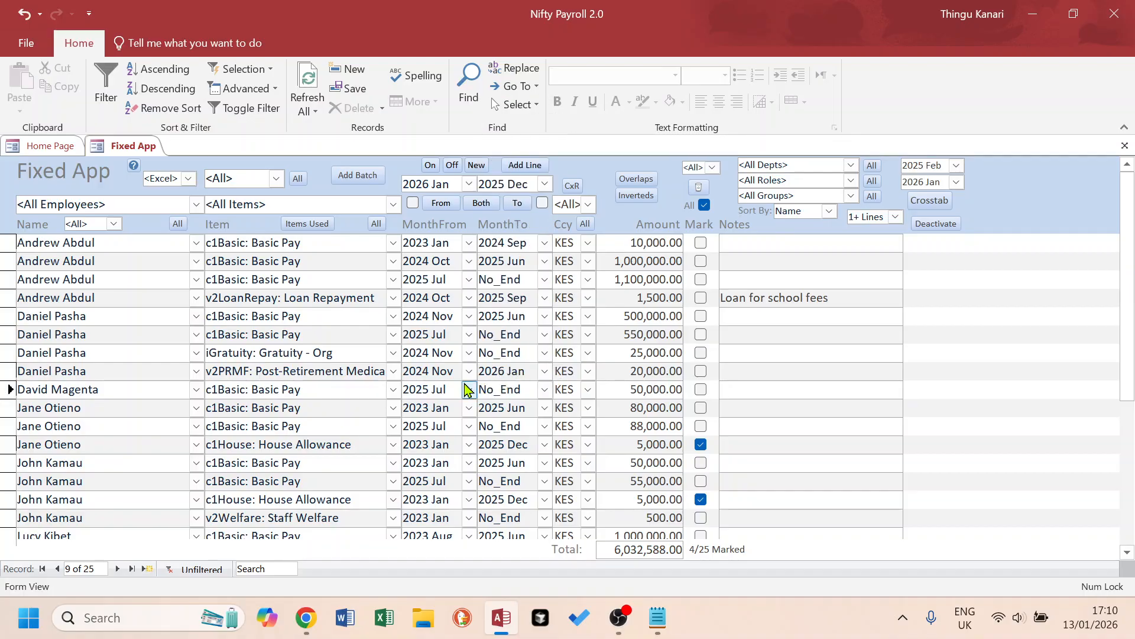
Review the amounts and months of the v2PRMF line and the third Basic Pay line, and return to the Notepad notes.
drag(625, 374, 699, 374)
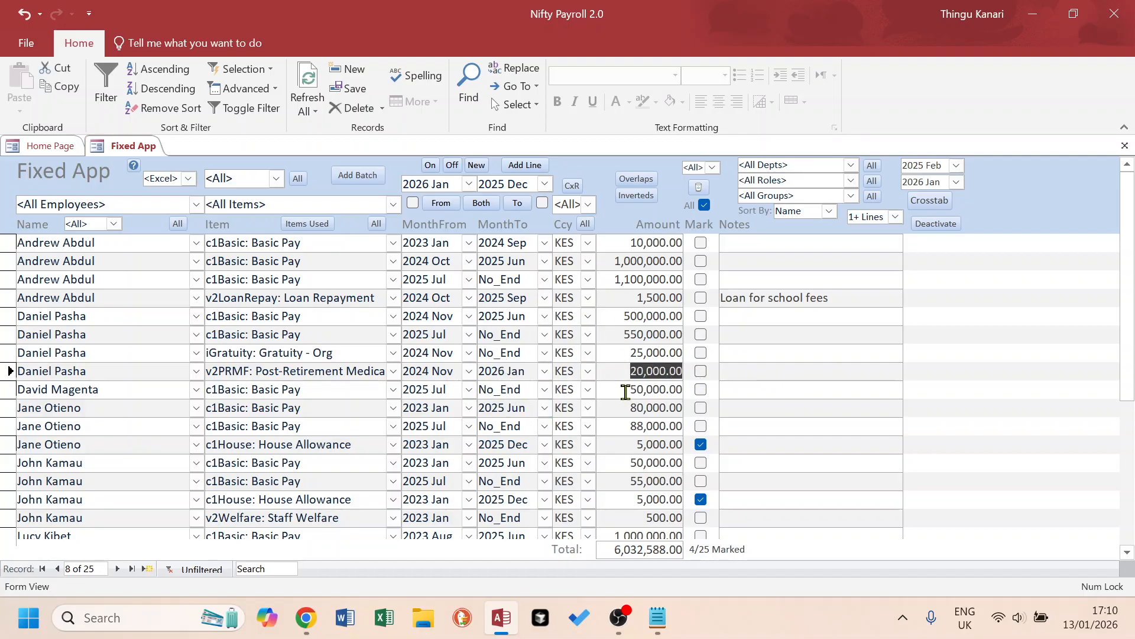
drag(536, 371, 485, 372)
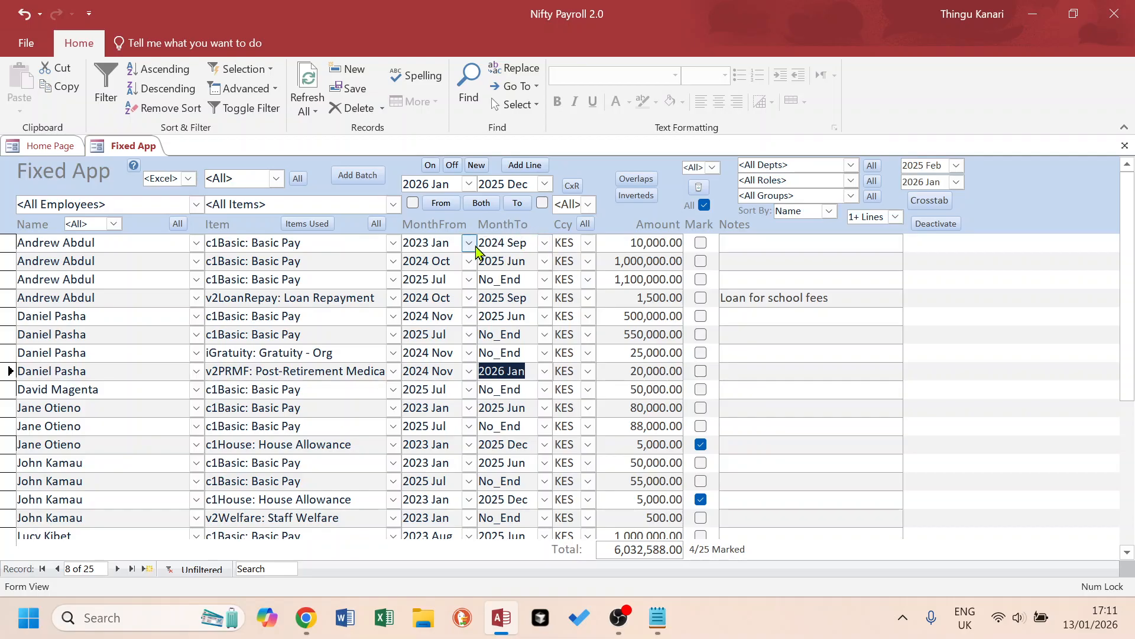
drag(525, 278, 471, 280)
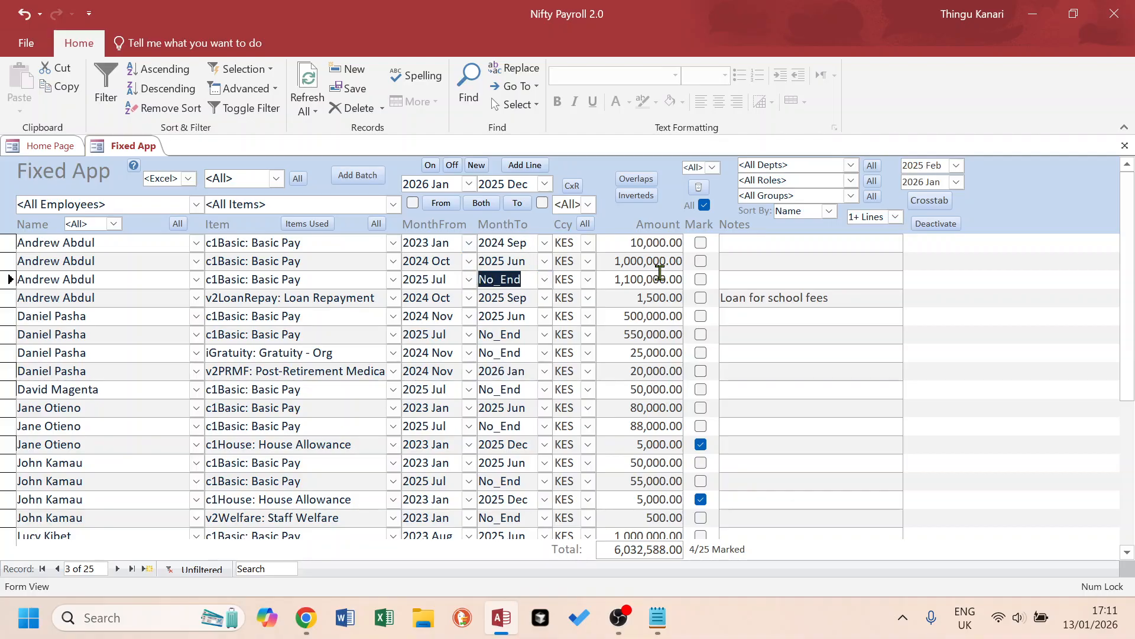
drag(609, 281, 710, 281)
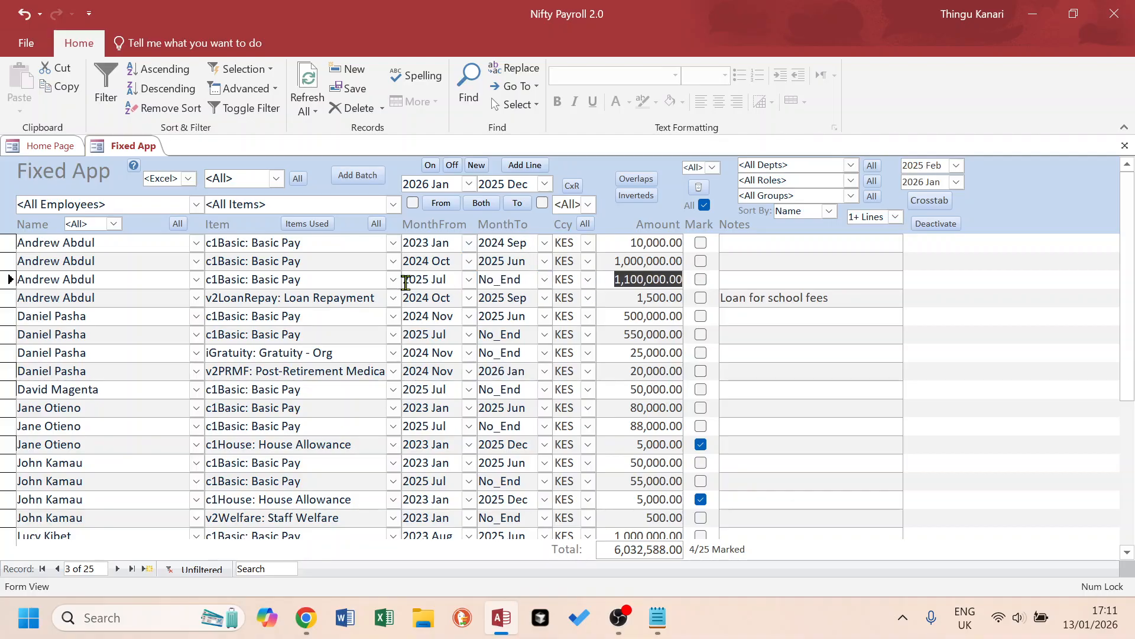
drag(406, 282, 482, 282)
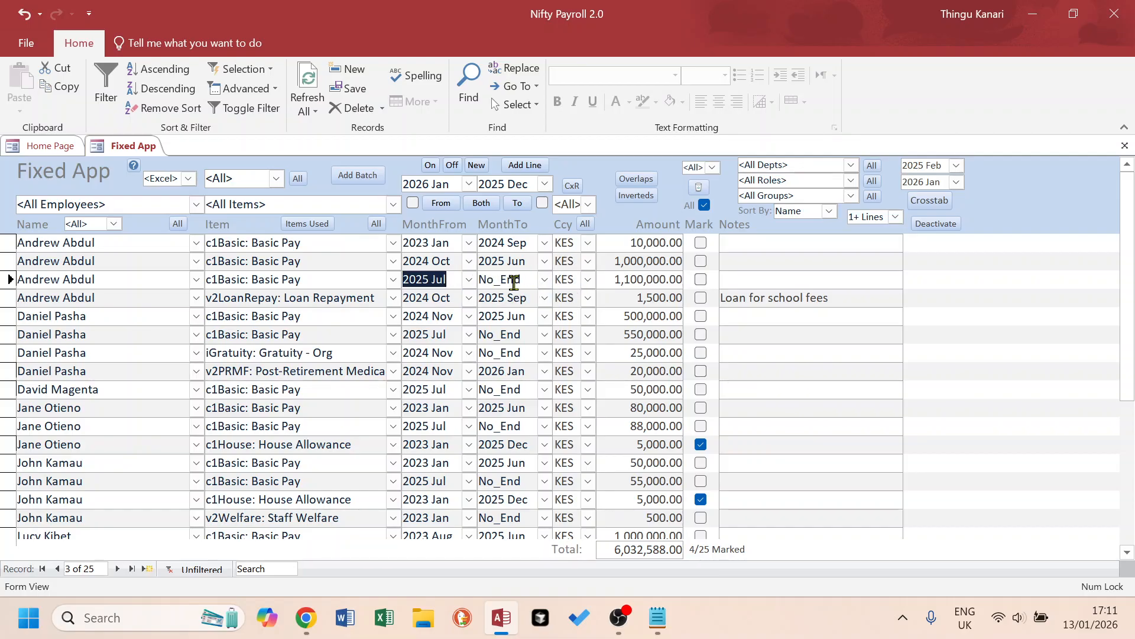
drag(521, 280, 474, 282)
drag(611, 280, 684, 280)
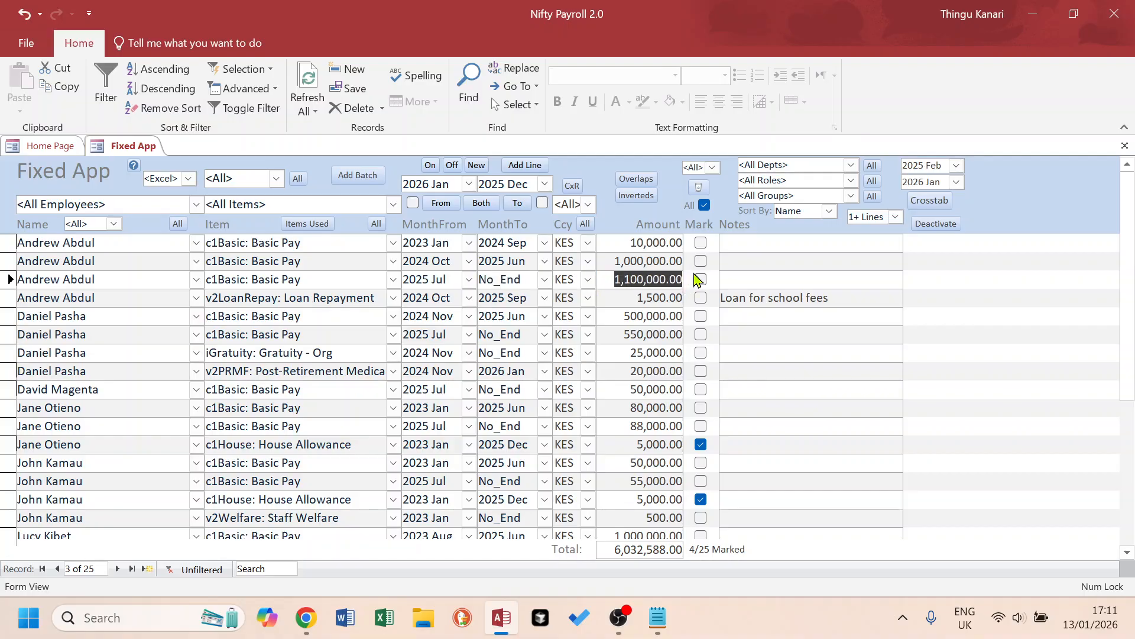
click(658, 618)
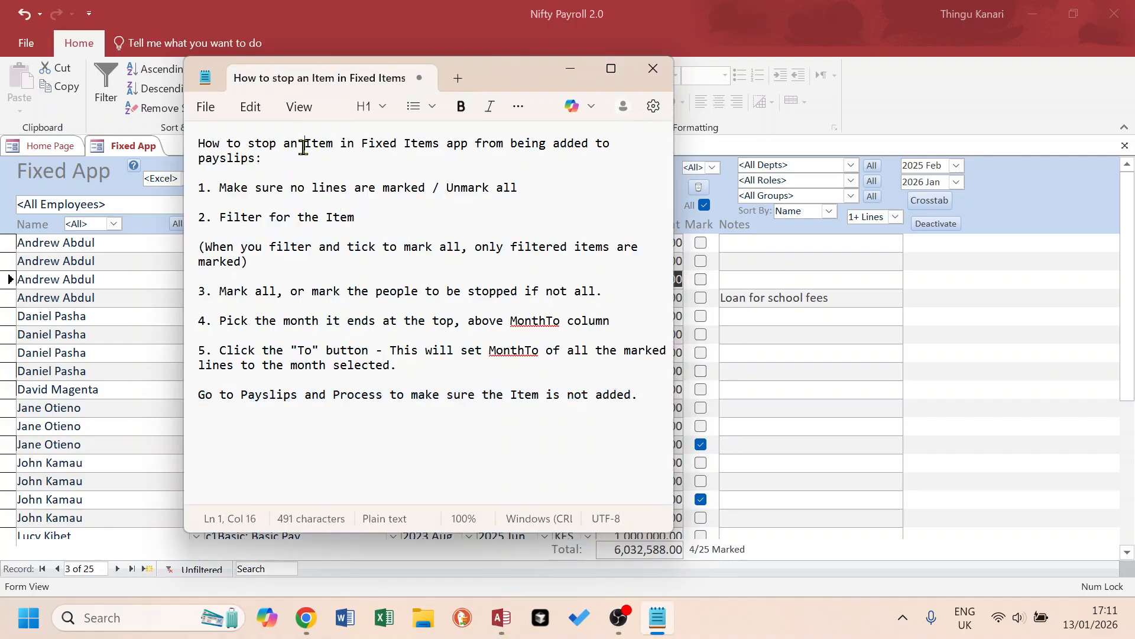